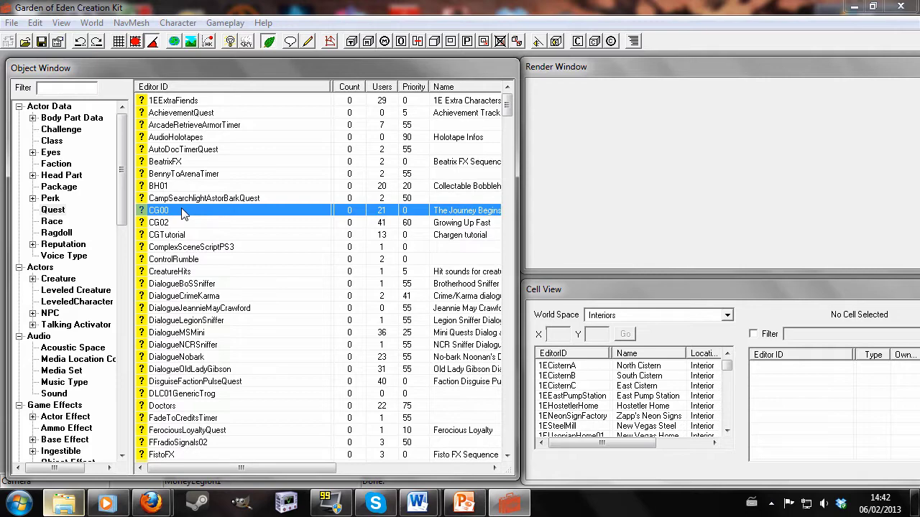
Create a new quest with the ID myvariablequest, priority 55 and Start Game Enabled switched on
right_click(195, 197)
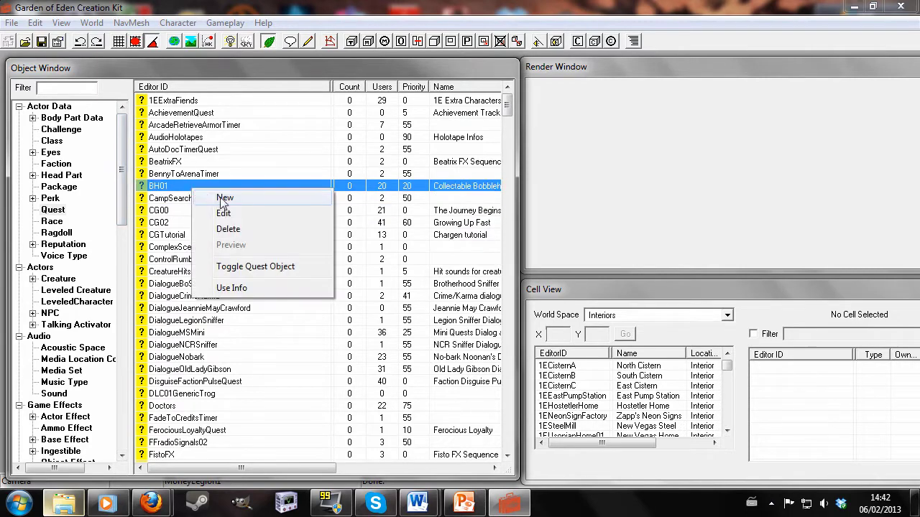
click(228, 203)
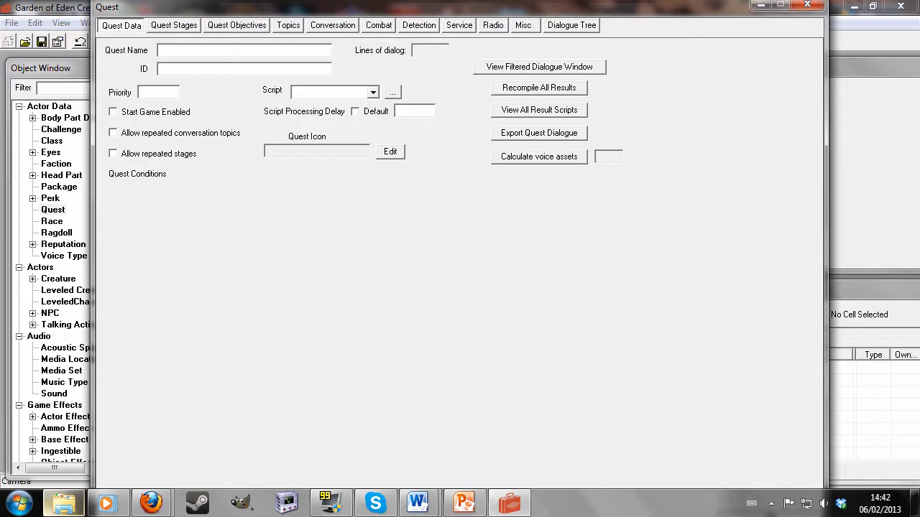
text(myvariable)
text(quest)
text(55)
click(147, 112)
key(Return)
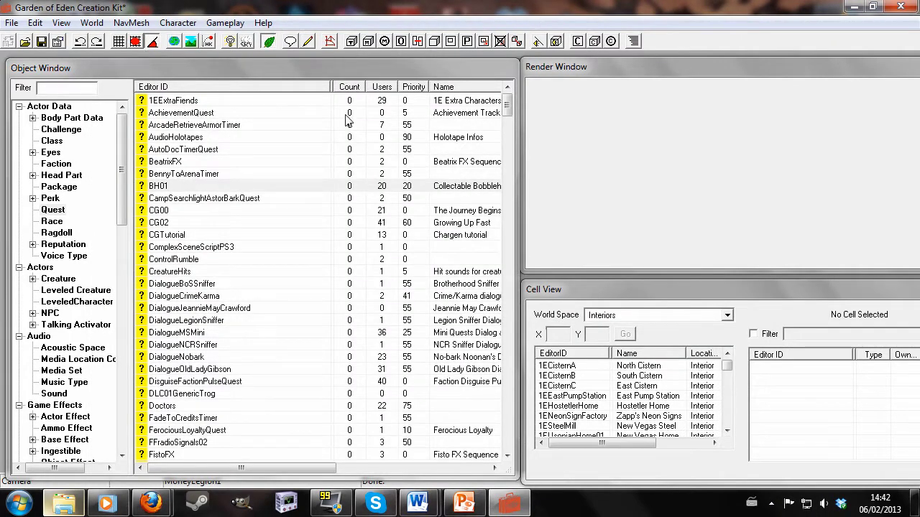
Create a new blank script and set its type to Quest
click(309, 43)
click(139, 213)
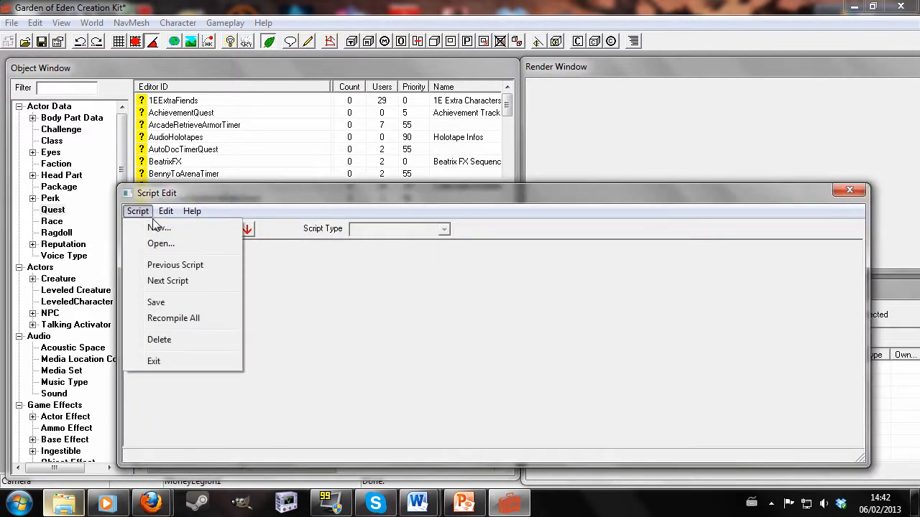
click(152, 223)
click(443, 230)
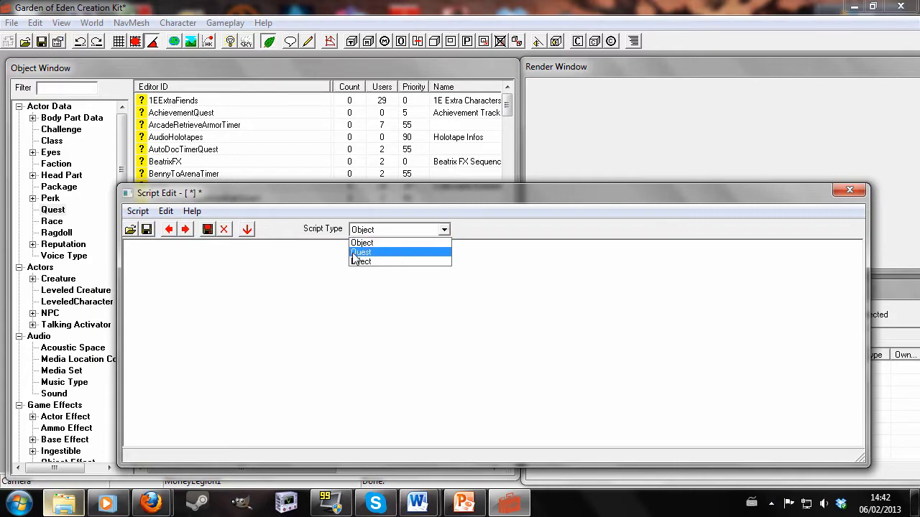
click(399, 252)
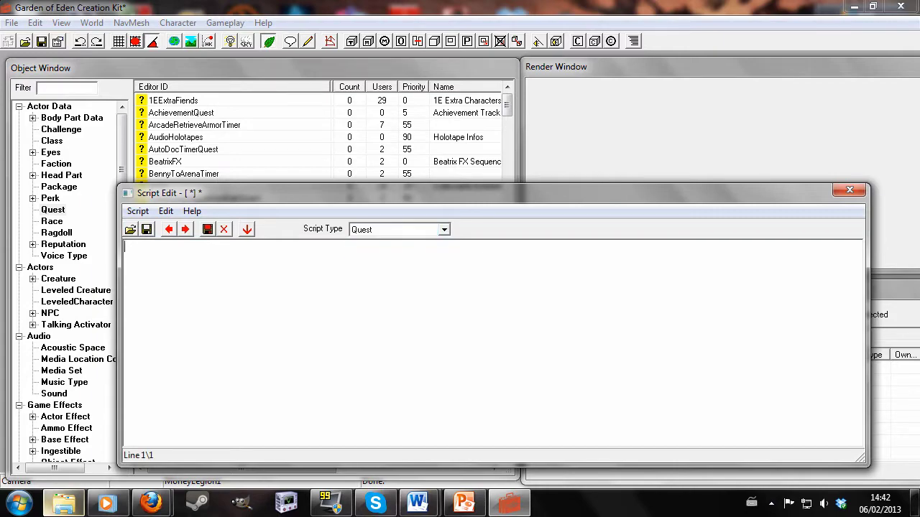
Write "scn myvariablescript" and, after a blank line, "short myvariable" in the script, then save and close it
text(scn myvariablescript)
key(Return)
key(Return)
text(short)
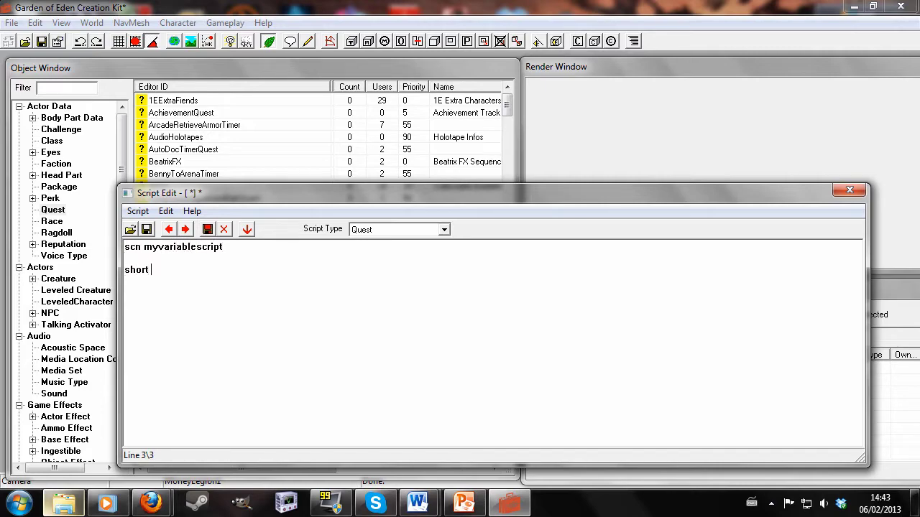
text( myvariable)
click(148, 230)
click(849, 190)
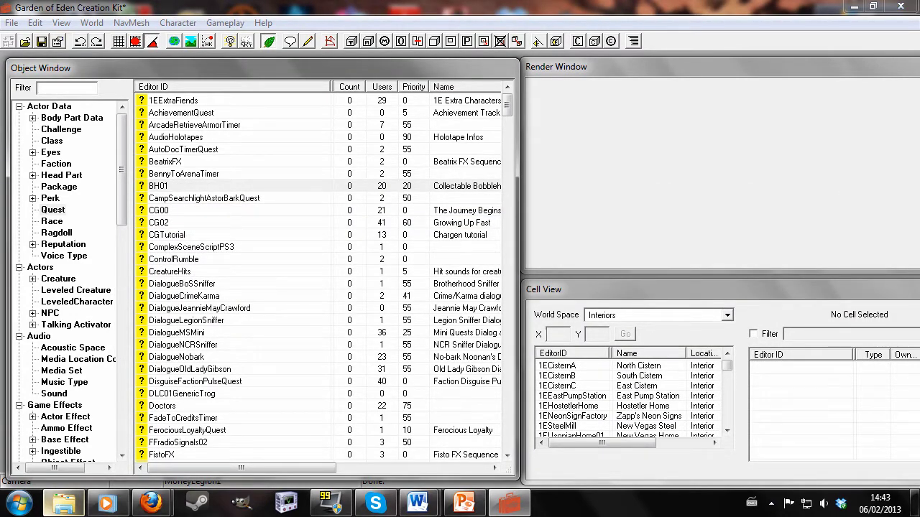
Filter the objects for "myvariable", open myvariablequest, assign myvariablescript as its script and check the script's contents
text(myvariable)
double_click(176, 100)
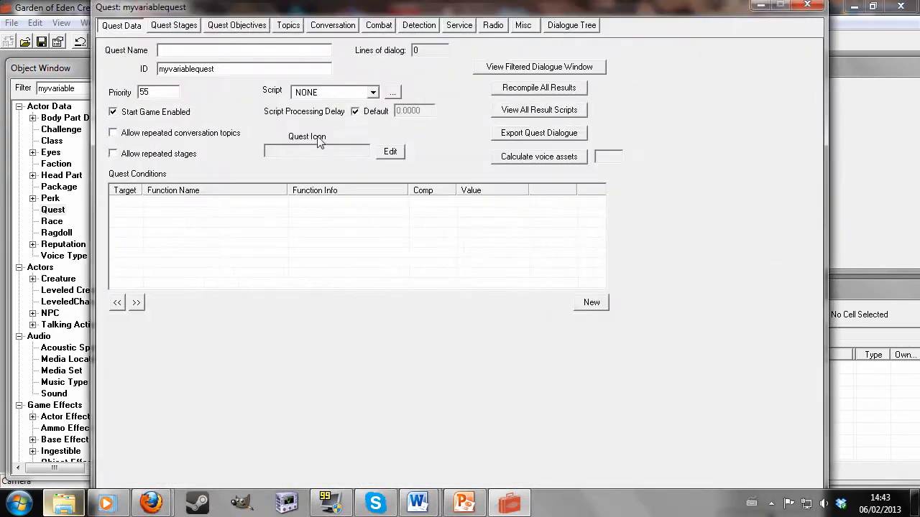
click(372, 92)
scroll(368, 144, down, 10)
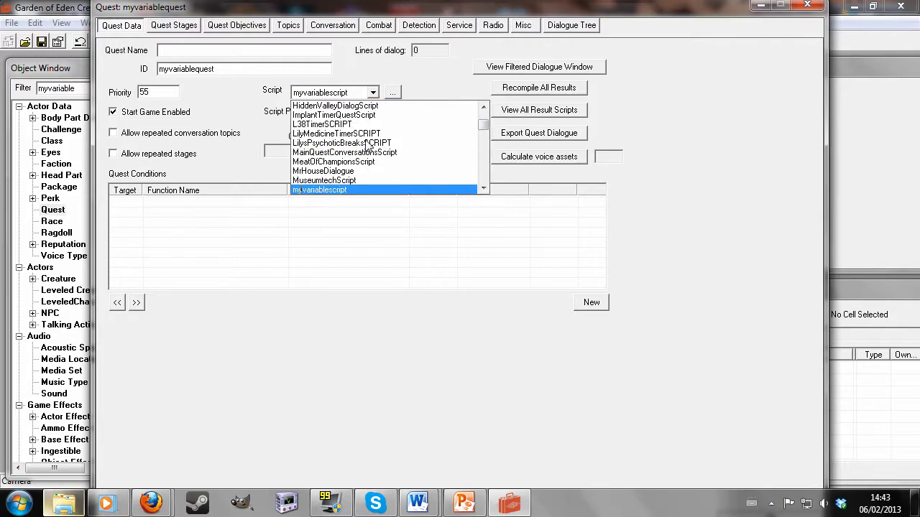
click(365, 187)
click(392, 92)
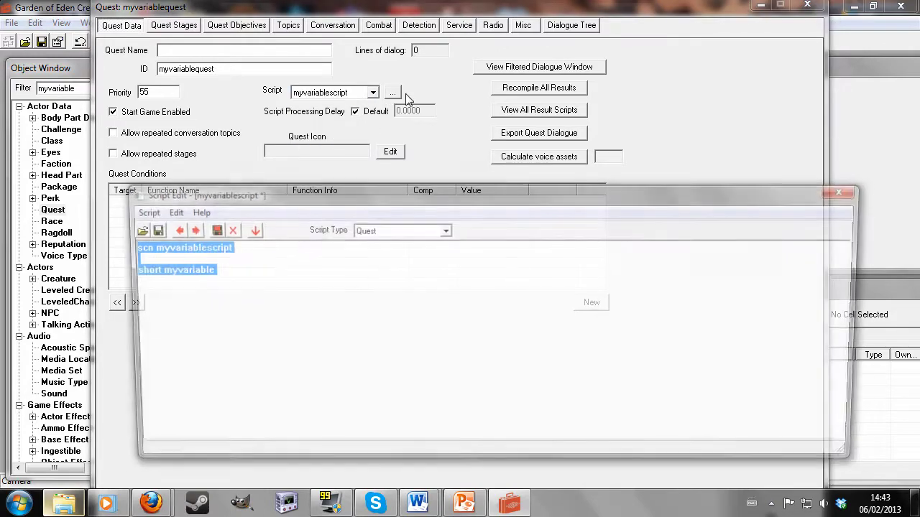
click(849, 189)
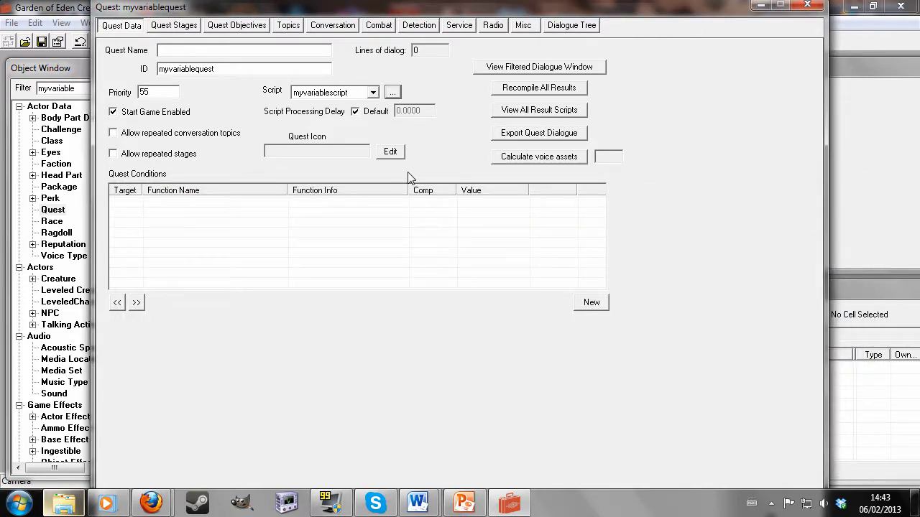
Add the existing GREETING topic to the quest's dialogue topics
click(287, 26)
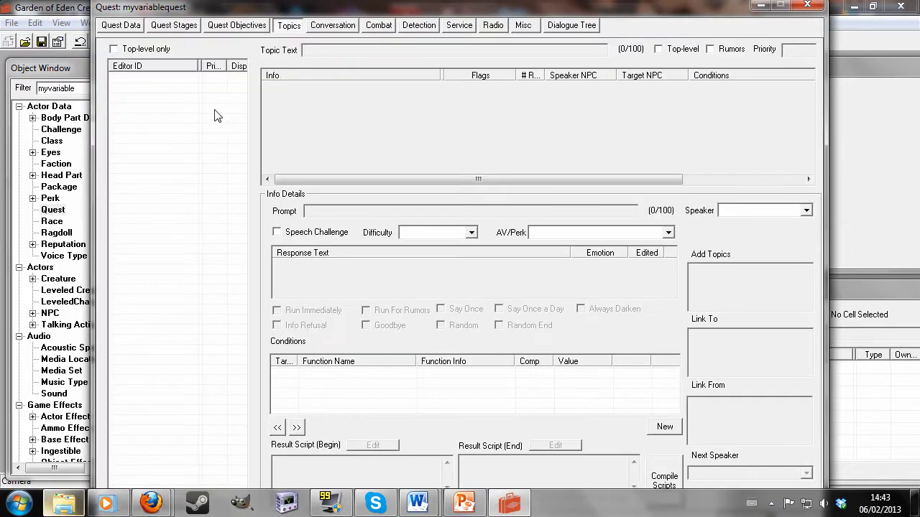
right_click(156, 100)
click(206, 107)
click(406, 212)
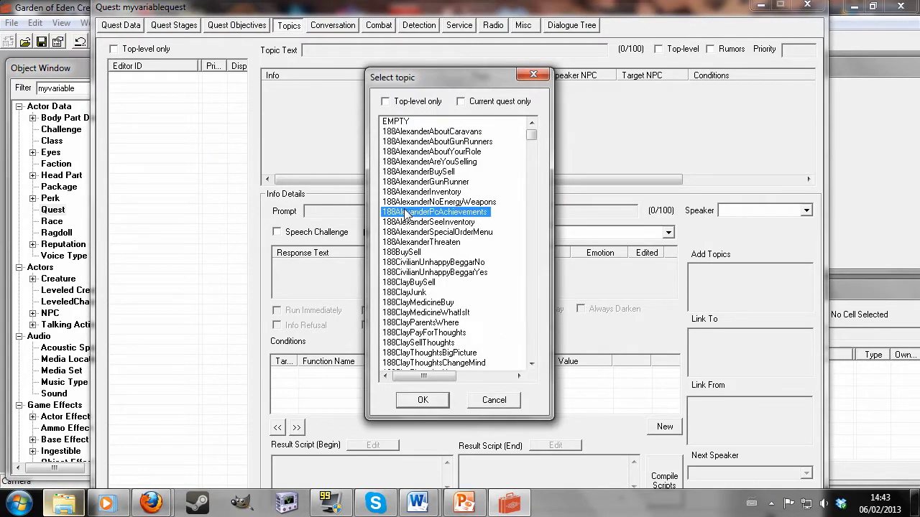
drag(406, 212, 410, 365)
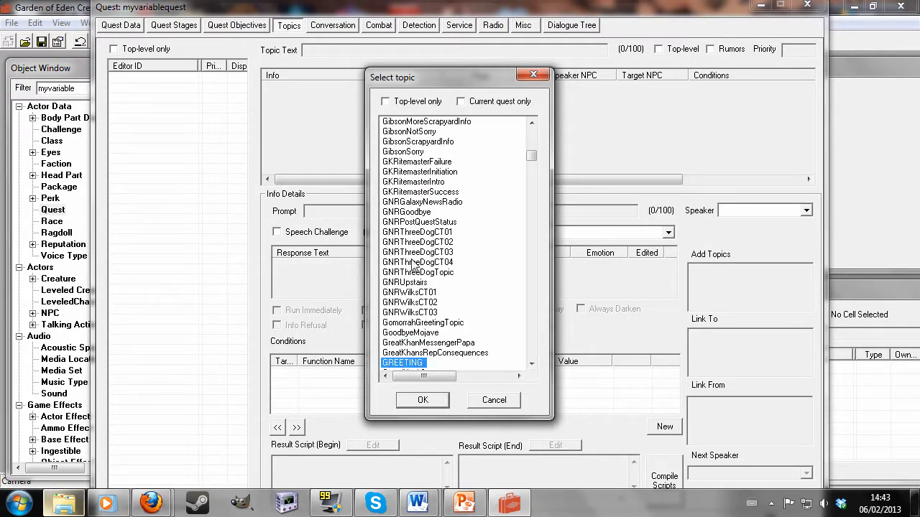
double_click(408, 364)
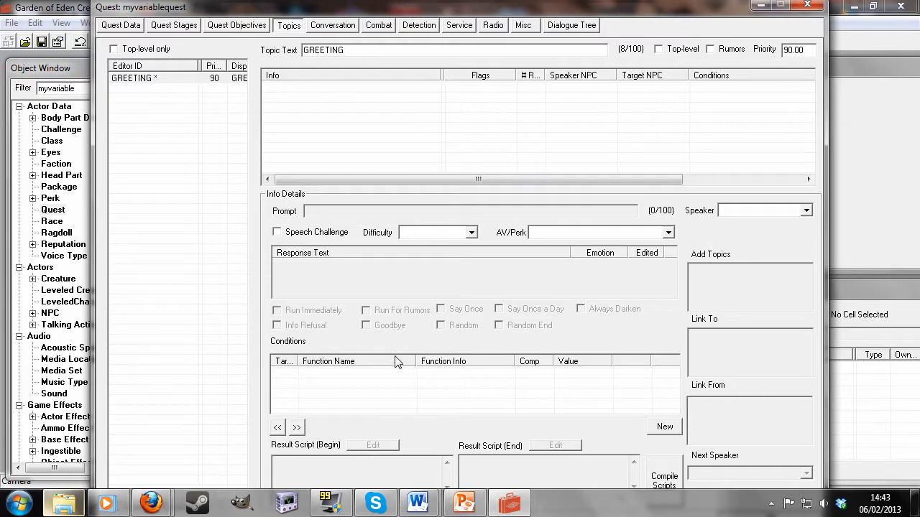
Add a new info to the GREETING topic with the response "Hello, would you like to make a payment"
click(155, 79)
click(157, 108)
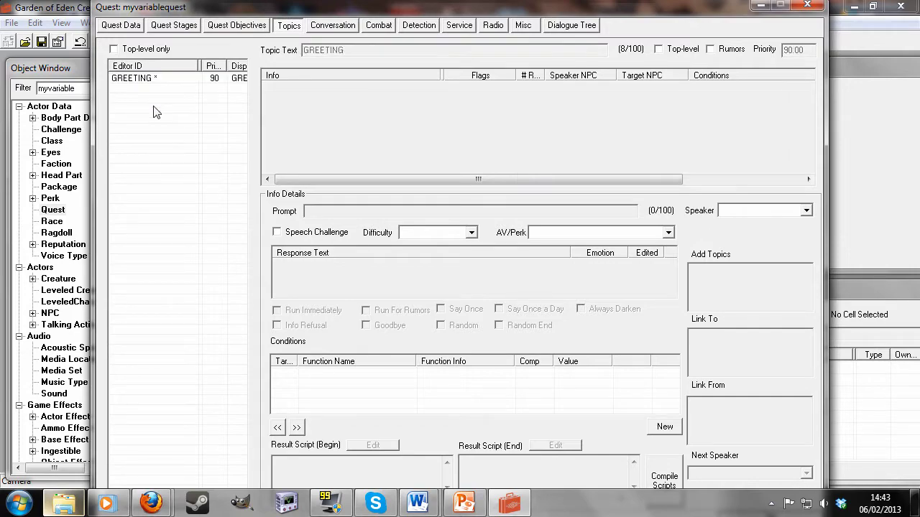
click(148, 79)
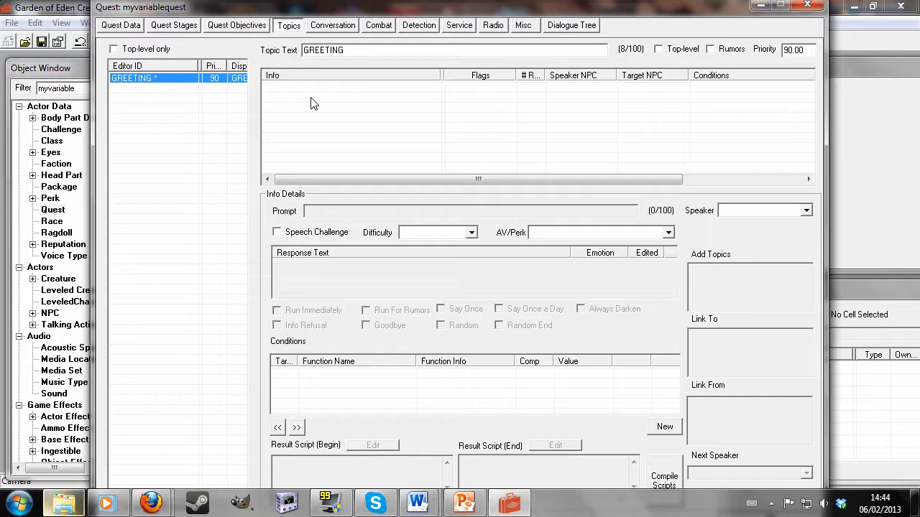
right_click(338, 108)
click(363, 113)
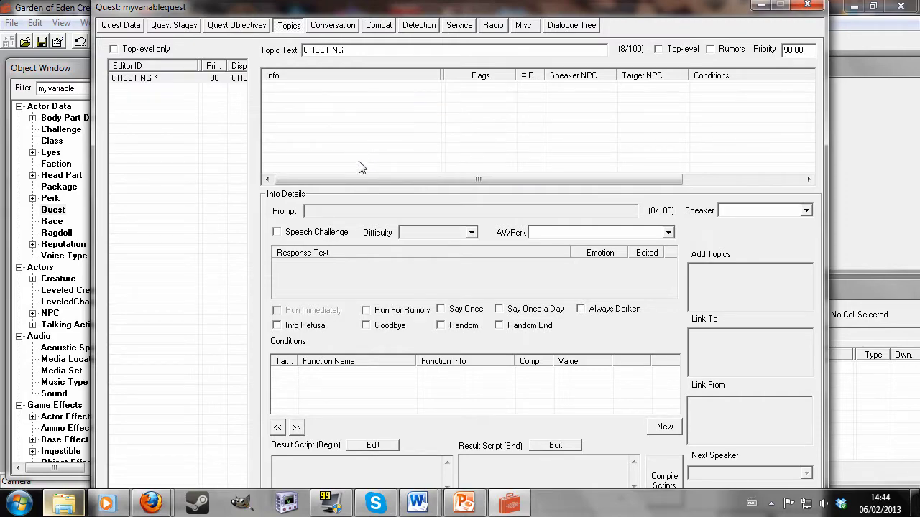
text(Hel)
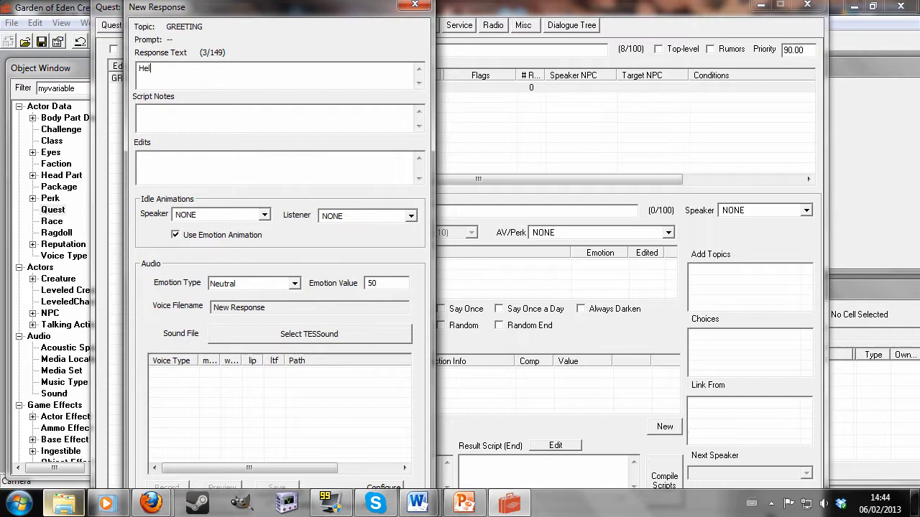
text(lo, woul)
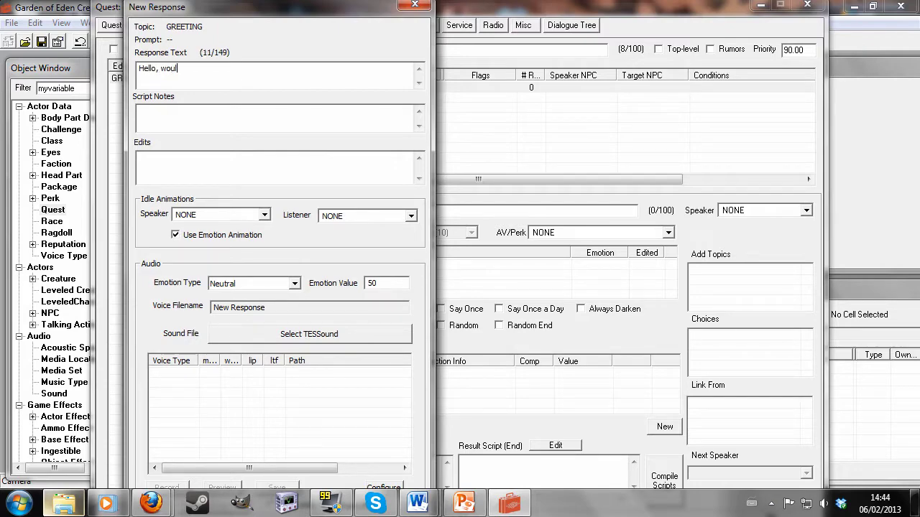
text(d you like to make a payment)
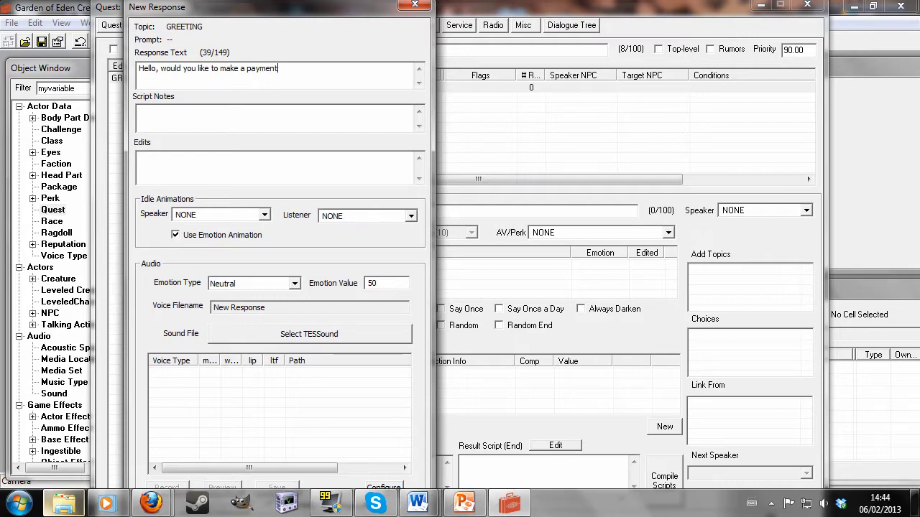
key(Return)
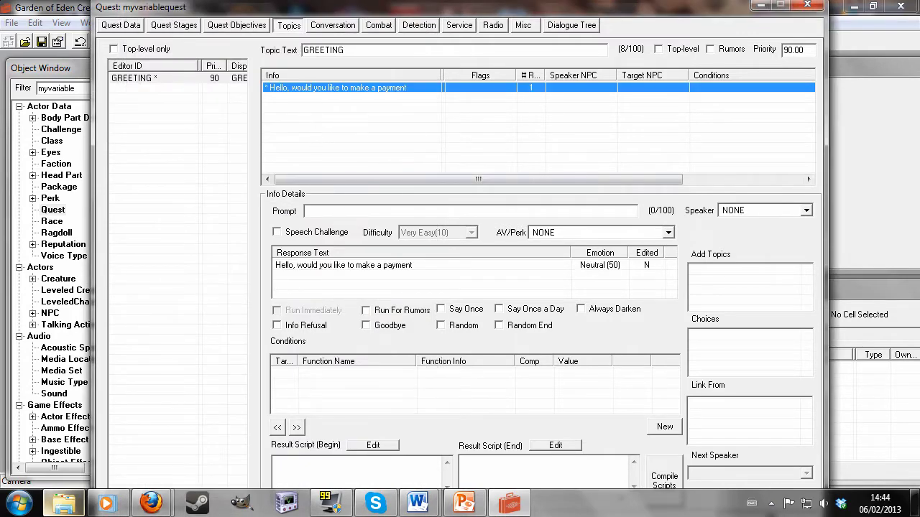
Create a new dialogue topic named YesPay and add it to the quest
right_click(141, 138)
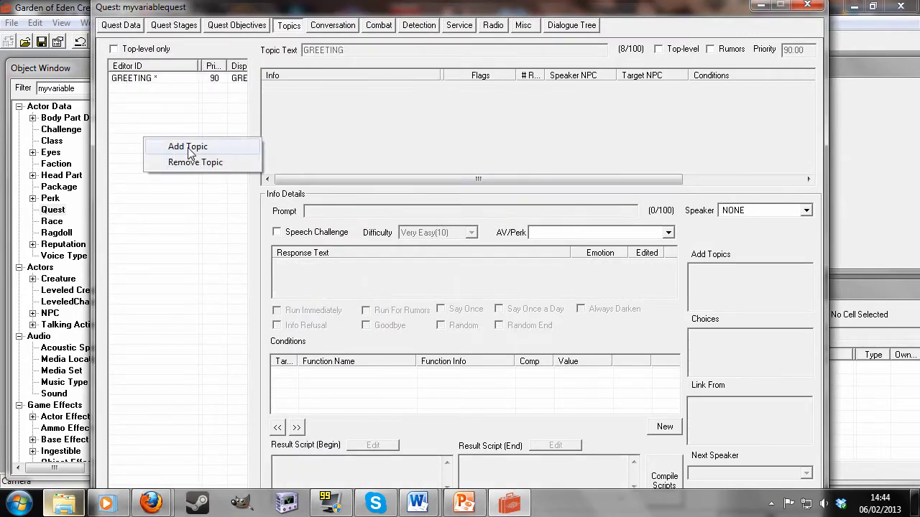
click(165, 148)
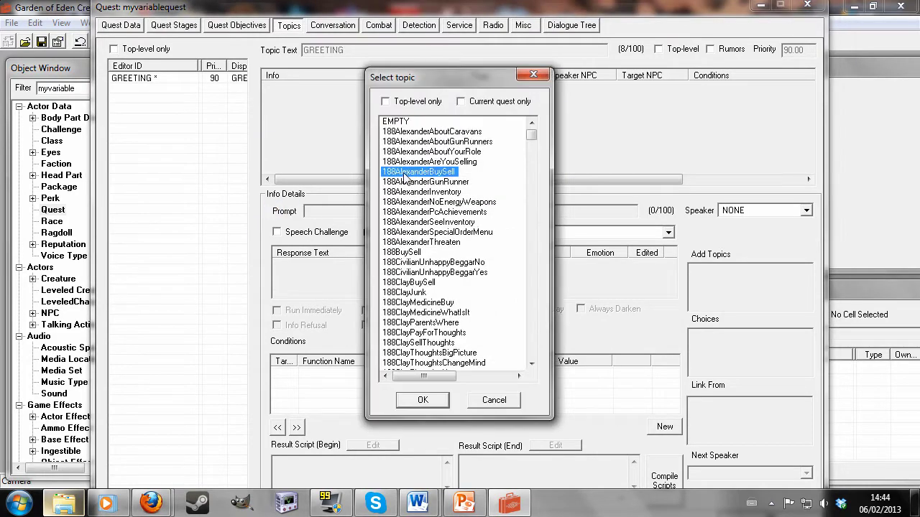
key(End)
text(YesPay)
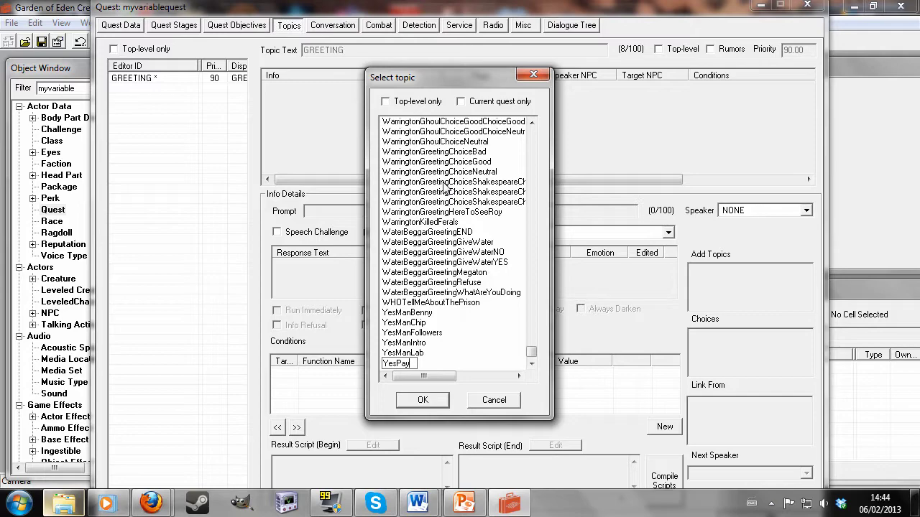
key(Return)
key(Return)
Add a new info to the YesPay topic with the response "100 caps it is"
right_click(377, 127)
click(403, 136)
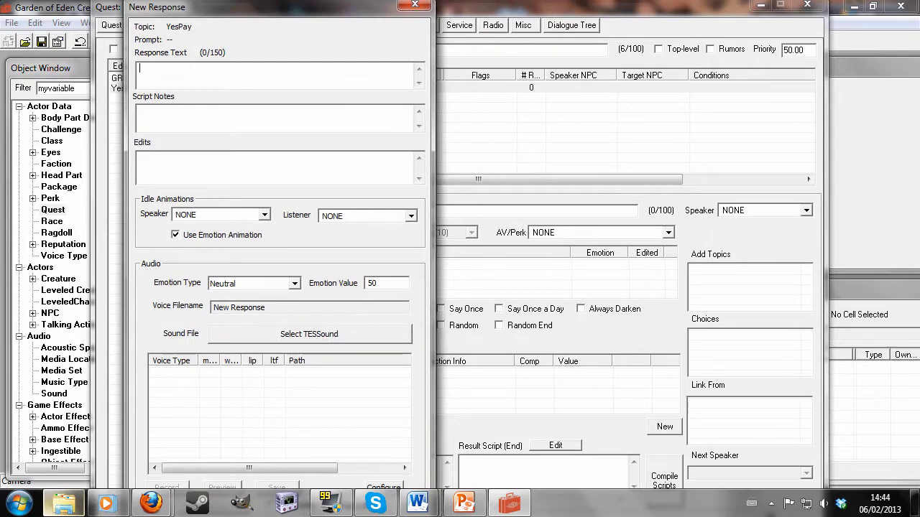
text(I)
text(00 caps it)
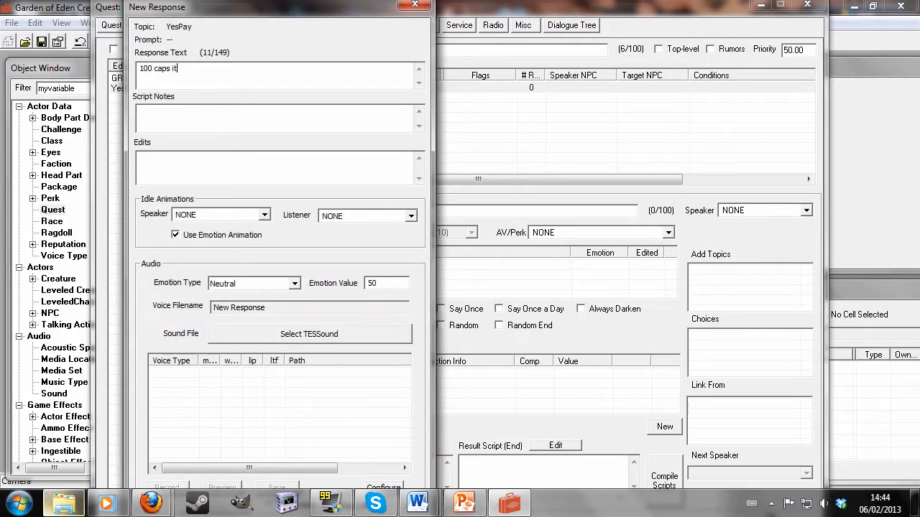
text( is)
key(Return)
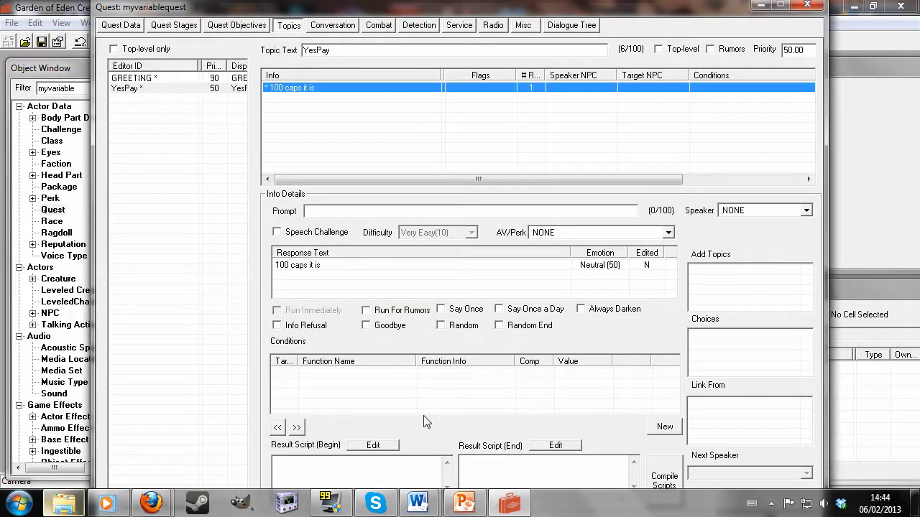
Write "player.removeitem caps001 100" as the first line of the YesPay response's end result script
click(564, 165)
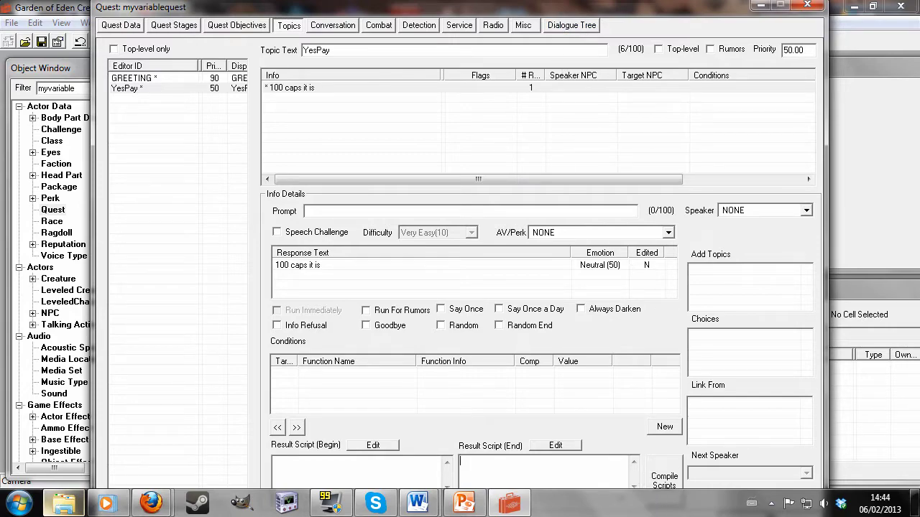
text(player)
text(.removeitem)
text( caps001 100)
Add the line "set myvariablequest.myvariable to myvariablequest.myvariable +100" to the end result script and compile it
text(set m)
text(yvar)
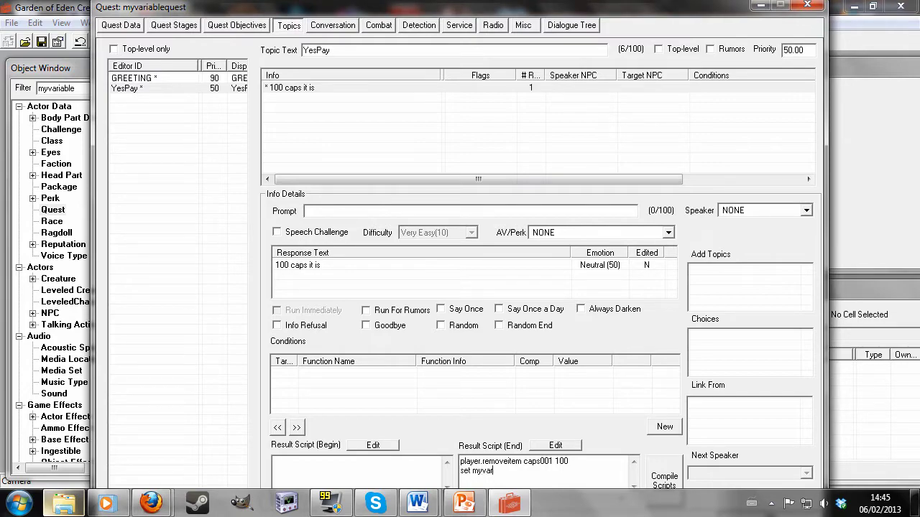
text(iablequest.myvariable to myvariablequest.my)
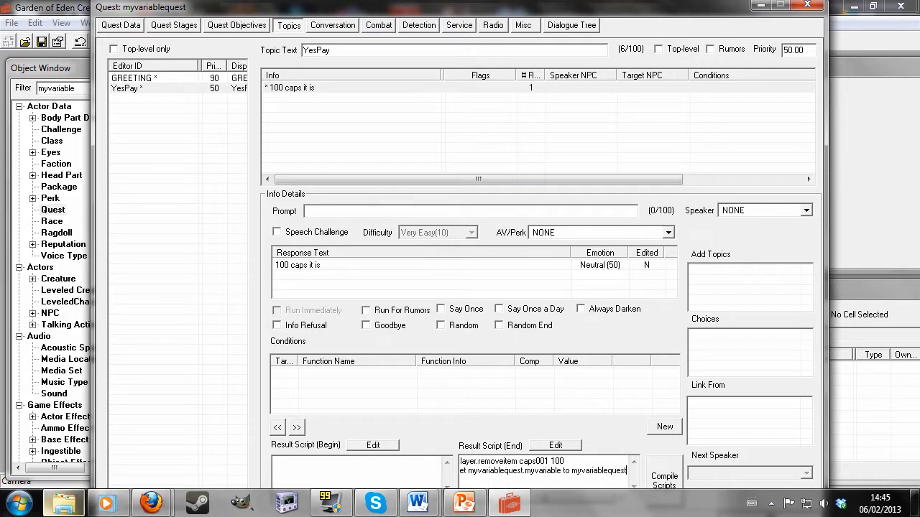
text(variable)
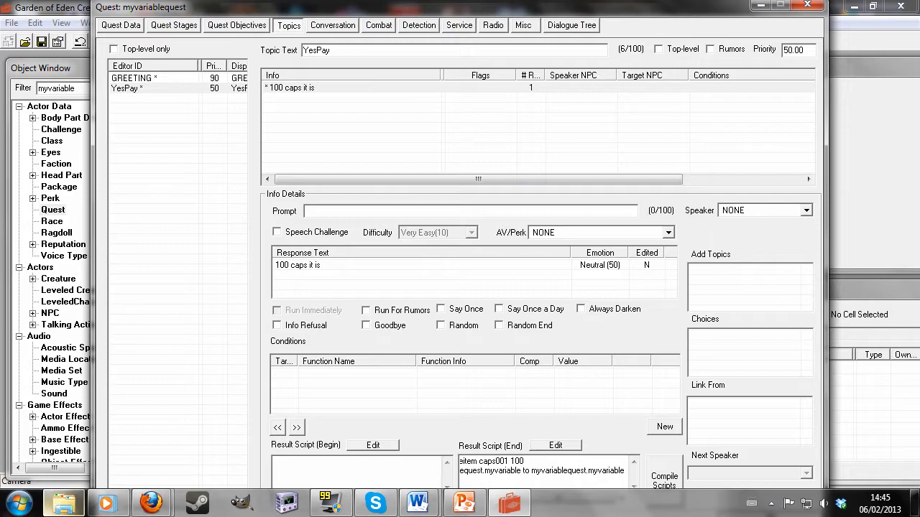
text(+100)
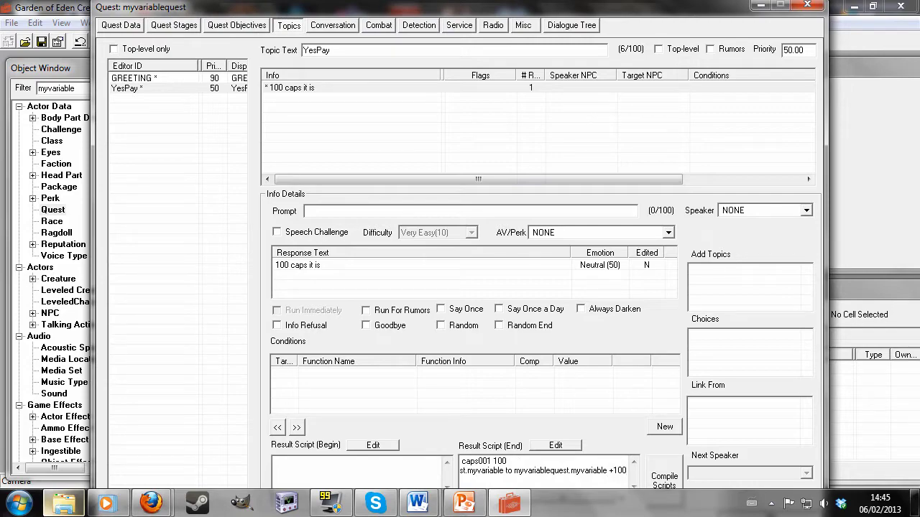
click(662, 480)
Review the set line of the end result script from its end back towards its start
key(Left)
key(Left)
key(Left)
key(Left)
key(Left)
key(Left)
key(Left)
key(Left)
key(Left)
key(Left)
key(Left)
key(Left)
key(Left)
key(Left)
key(Left)
key(Left)
key(Left)
key(Left)
key(Left)
key(Left)
key(Left)
key(Left)
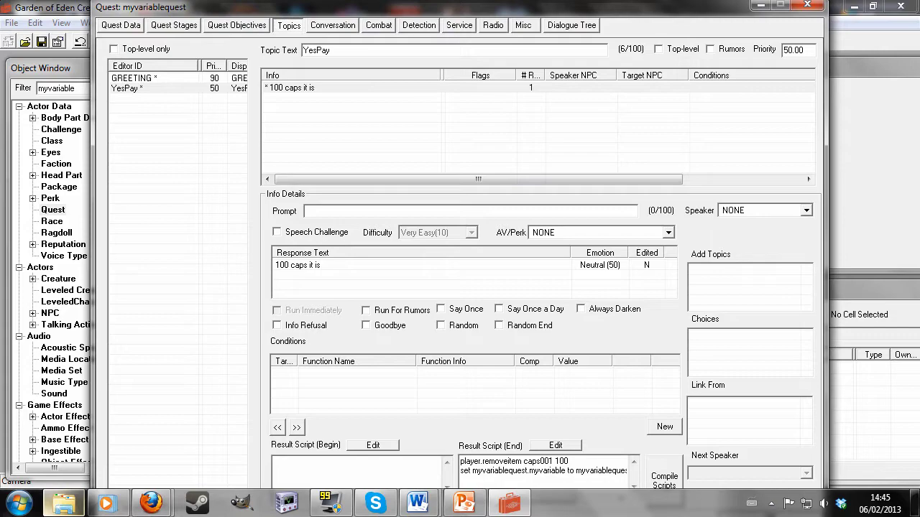
Examine the "myvariablequest.myvariable +100" part of the set line in the YesPay end result script
drag(472, 471, 562, 471)
click(593, 471)
double_click(593, 470)
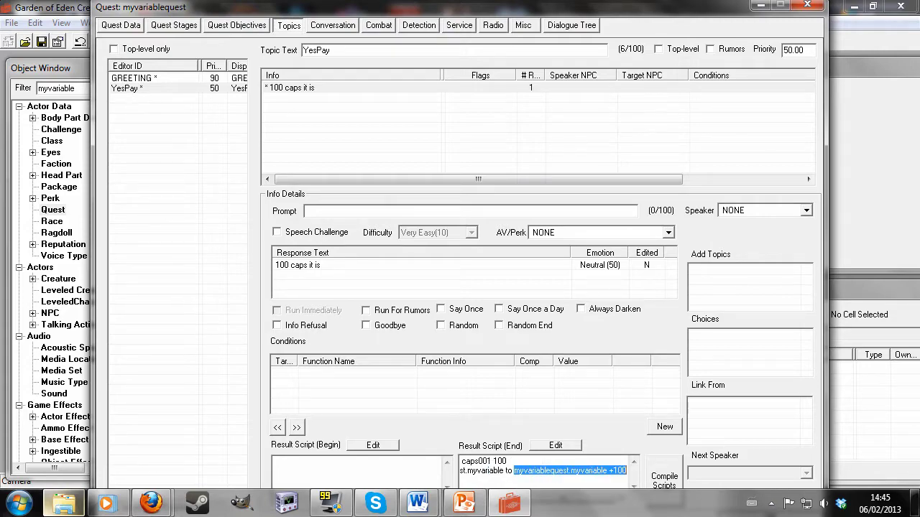
key(End)
text(+100)
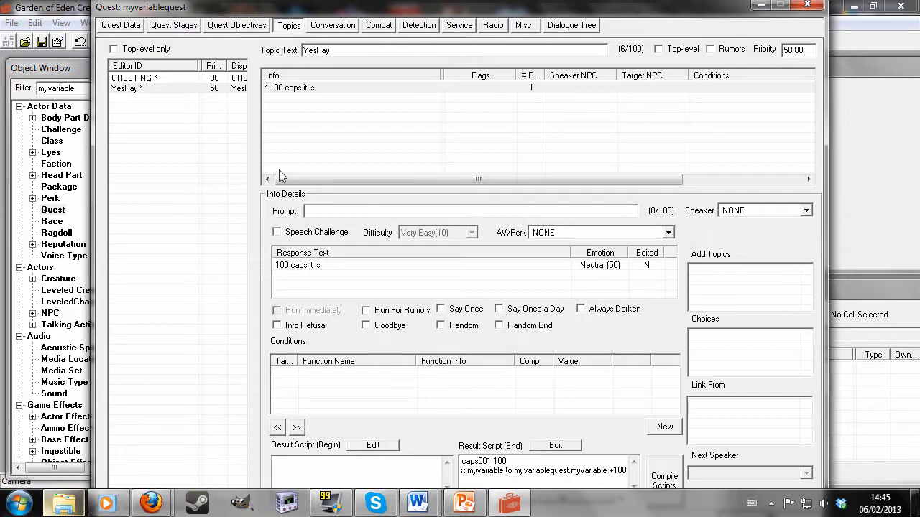
Create a new topic named HowMuch and add it to the quest's topic list
right_click(148, 150)
click(188, 158)
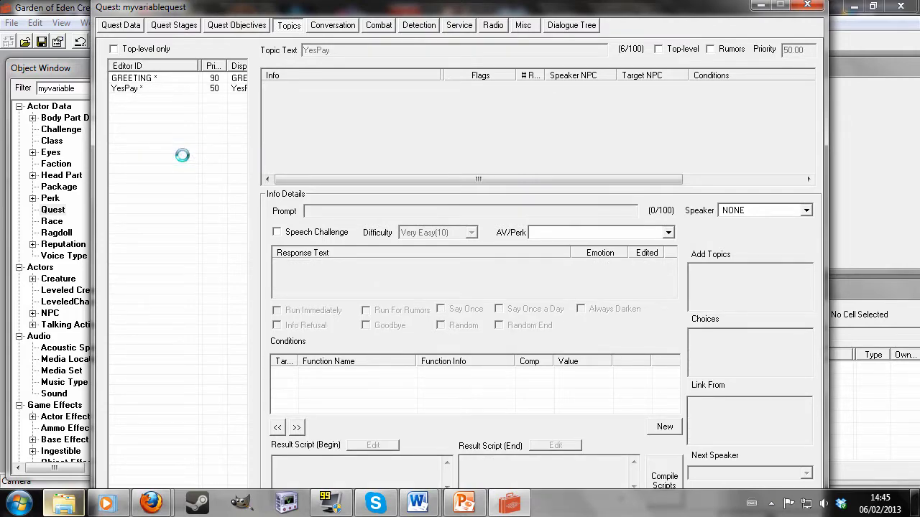
right_click(405, 174)
click(439, 177)
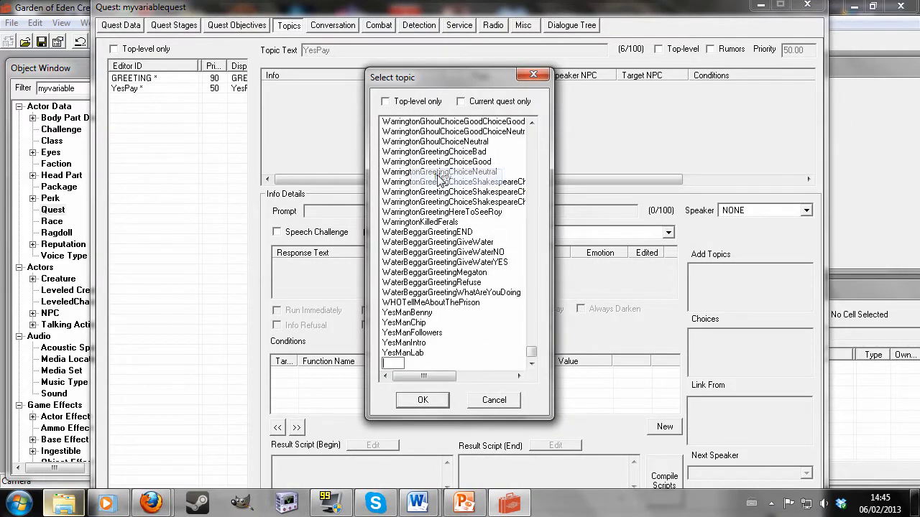
text(HowMuchPay)
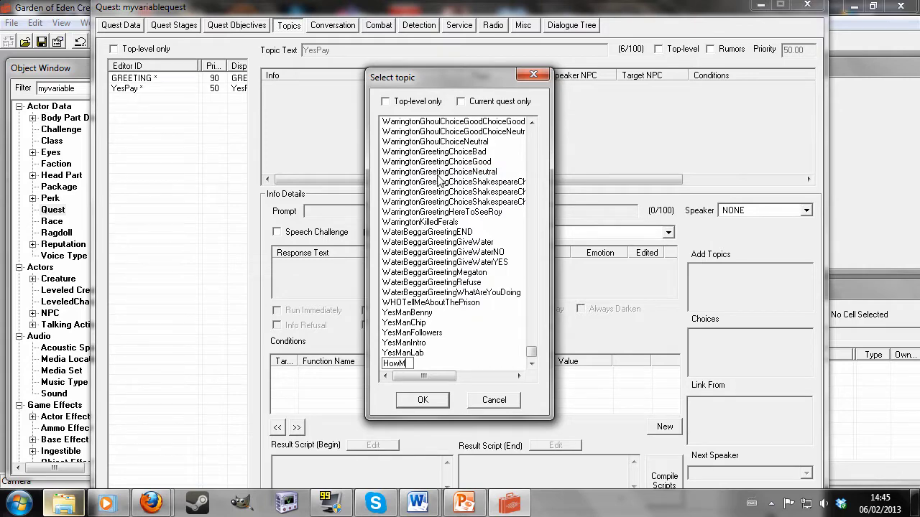
key(Return)
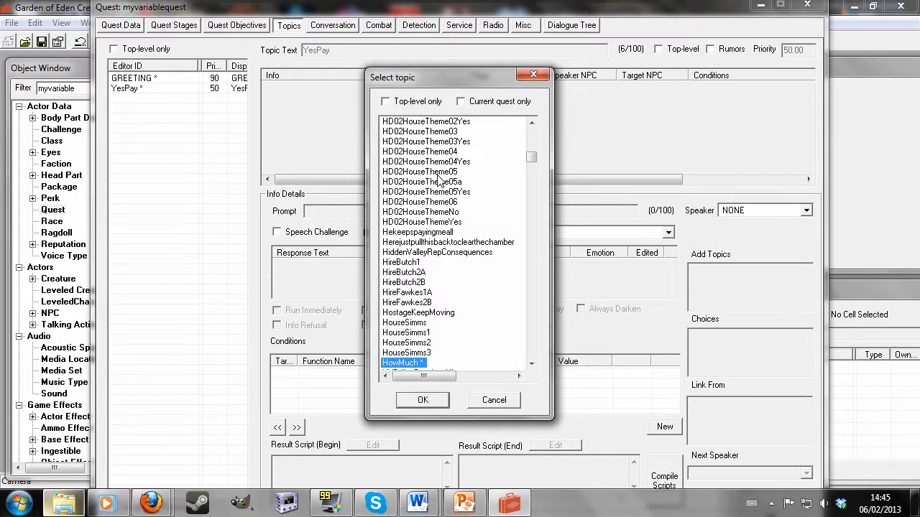
key(Return)
Add a new info to the HowMuch topic with the response "I'll upload that information to your pipboy"
right_click(369, 120)
click(394, 130)
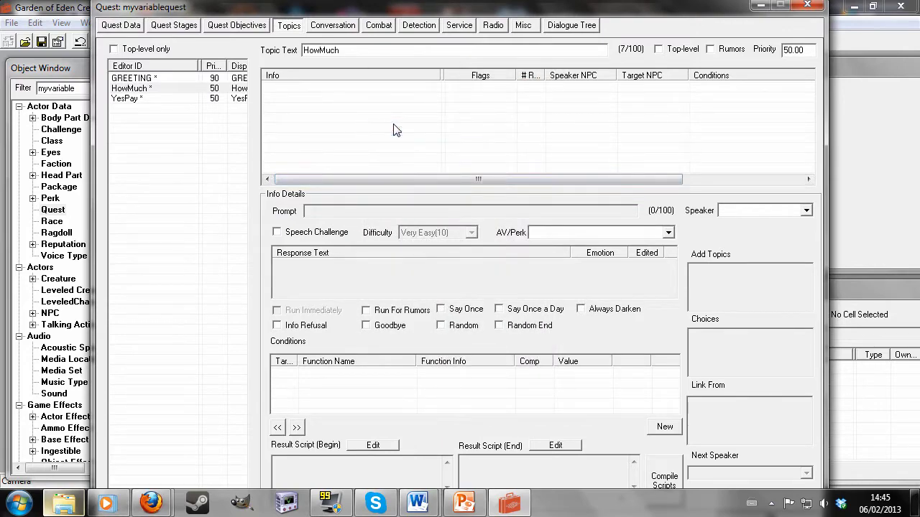
text(I'll )
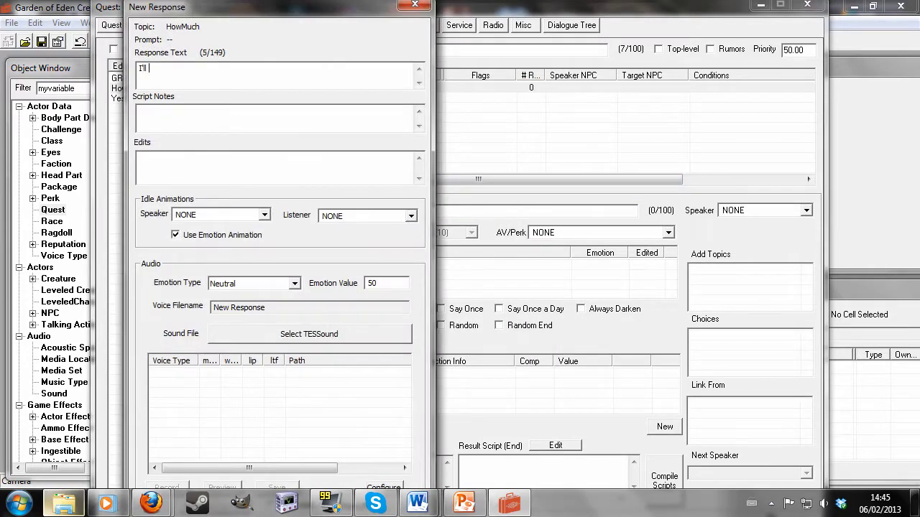
text(upload that information to)
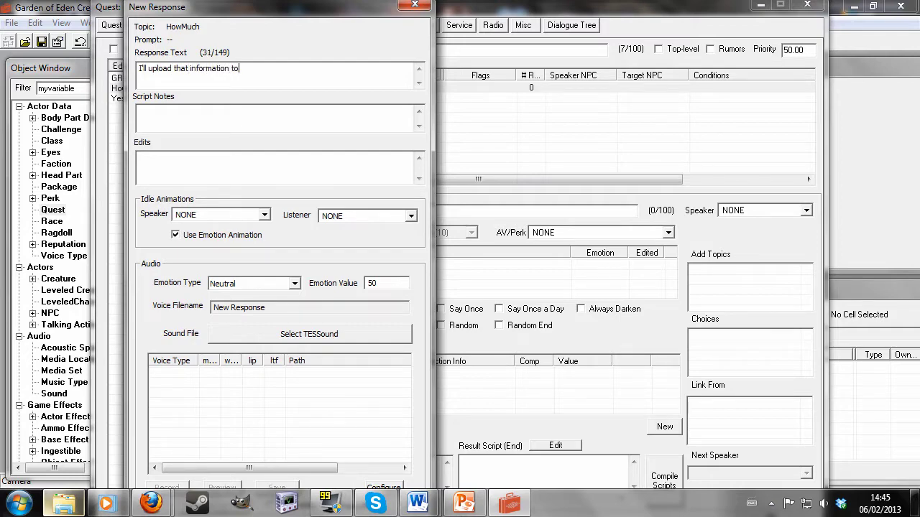
text( your pipboy)
key(Return)
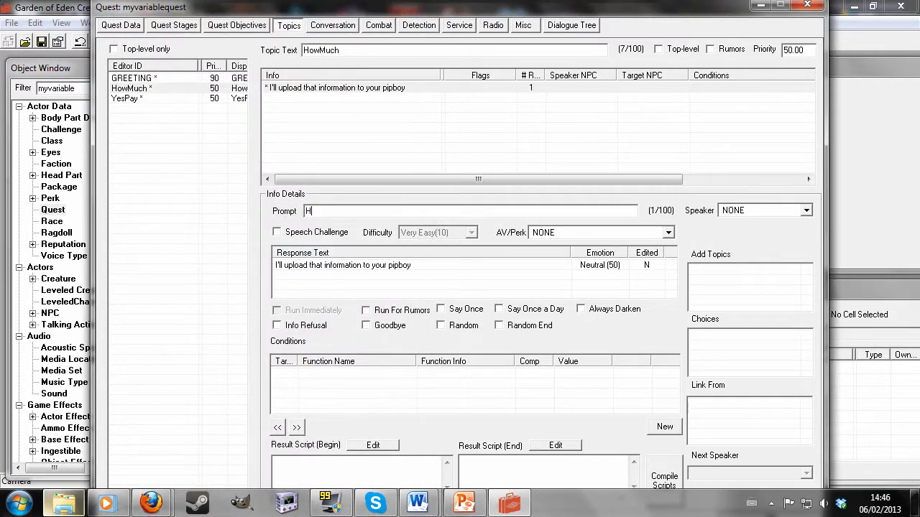
Set the HowMuch info's prompt to "How much have I paid off?", correcting its spelling with the spell checker
text(How muc have I paid off?)
click(180, 191)
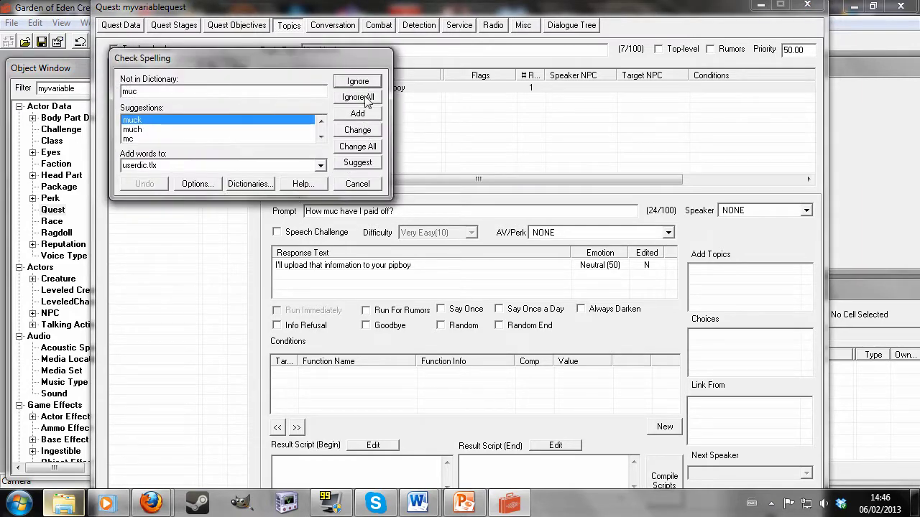
click(184, 129)
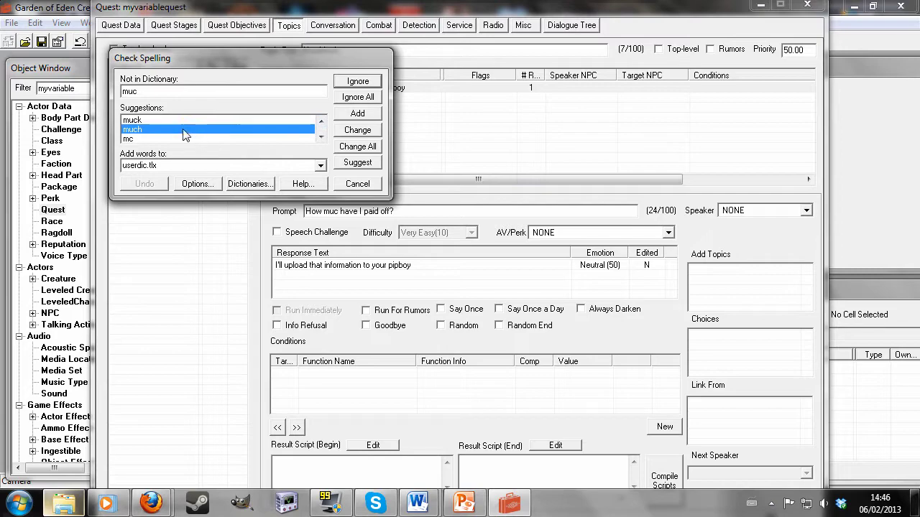
click(357, 130)
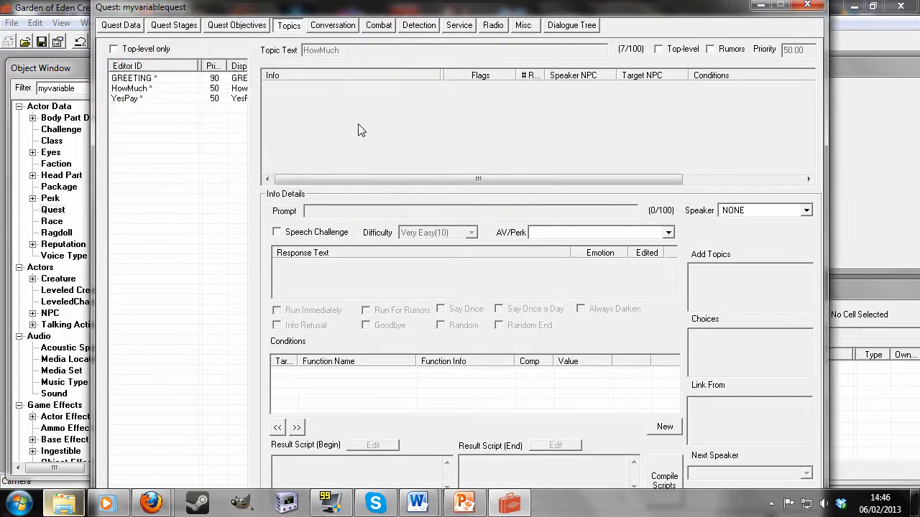
Add the HowMuch topic to the GREETING info's added topics
click(150, 78)
right_click(740, 297)
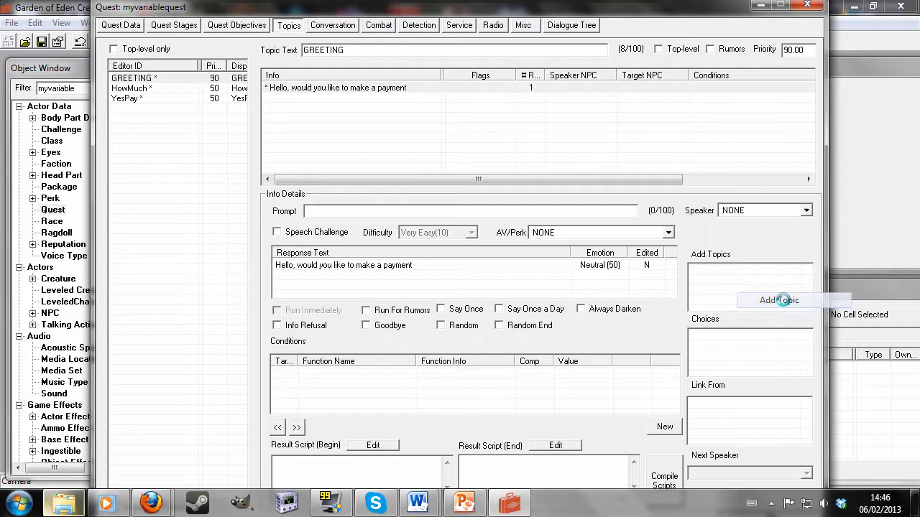
click(762, 309)
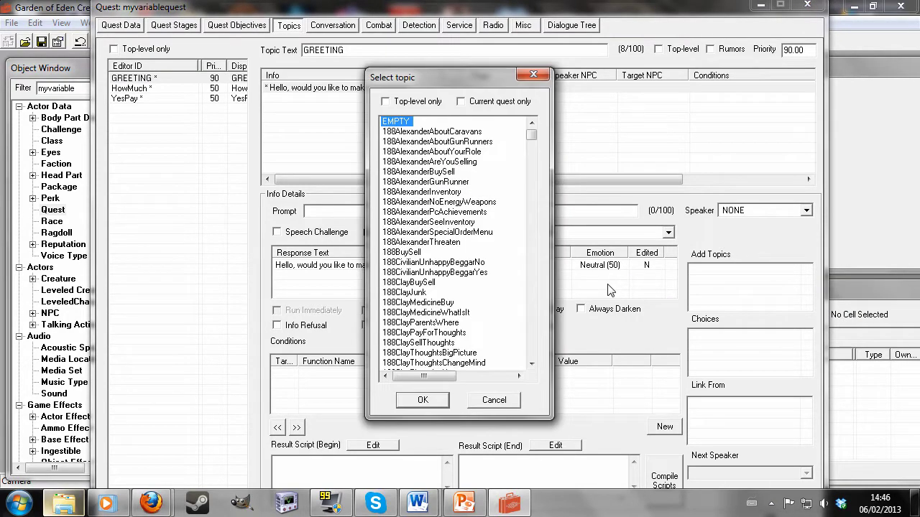
text(Hostage)
text(HowMuch *)
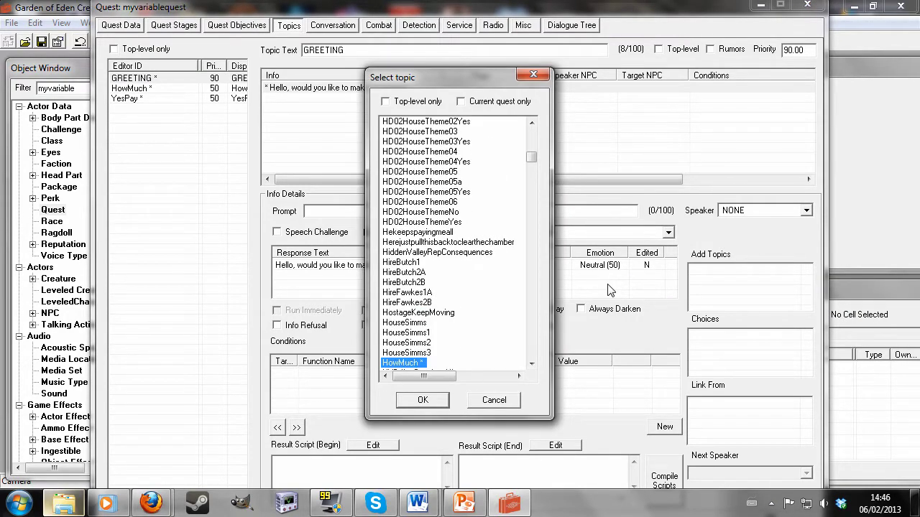
key(Return)
Add the YesPay topic to the GREETING info's added topics and save the quest
right_click(784, 300)
click(804, 307)
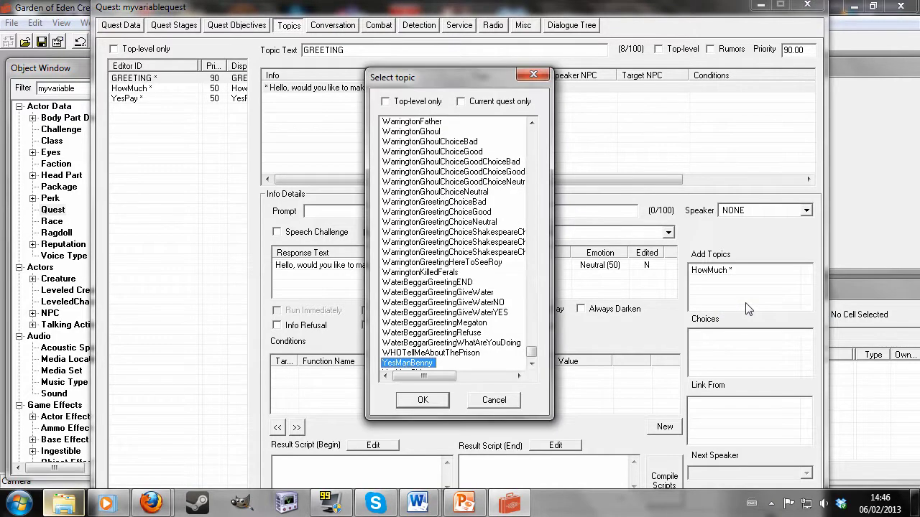
text(YesPay *)
key(Return)
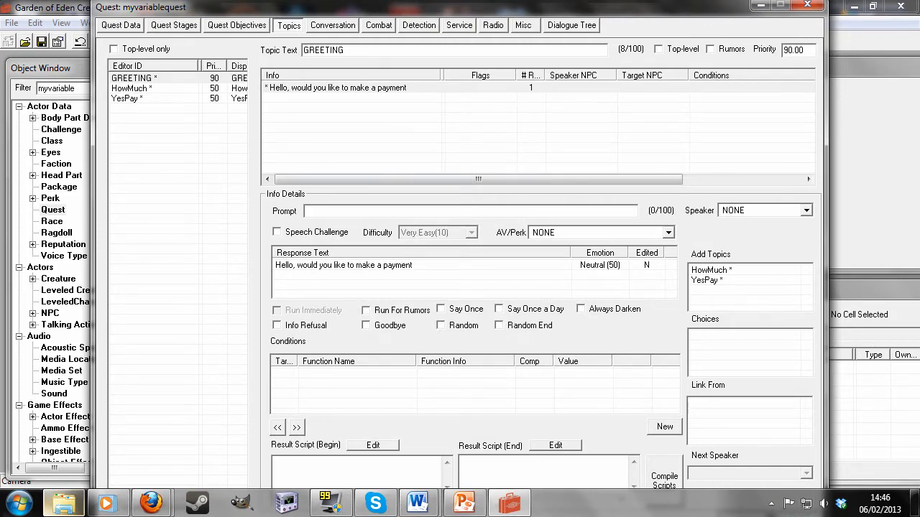
key(Return)
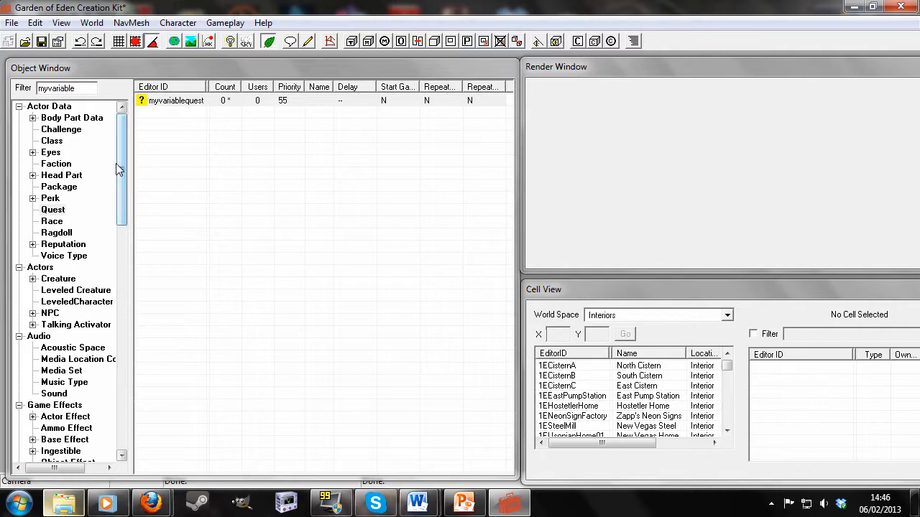
Create a new message object with the ID variablemessage
drag(120, 169, 123, 417)
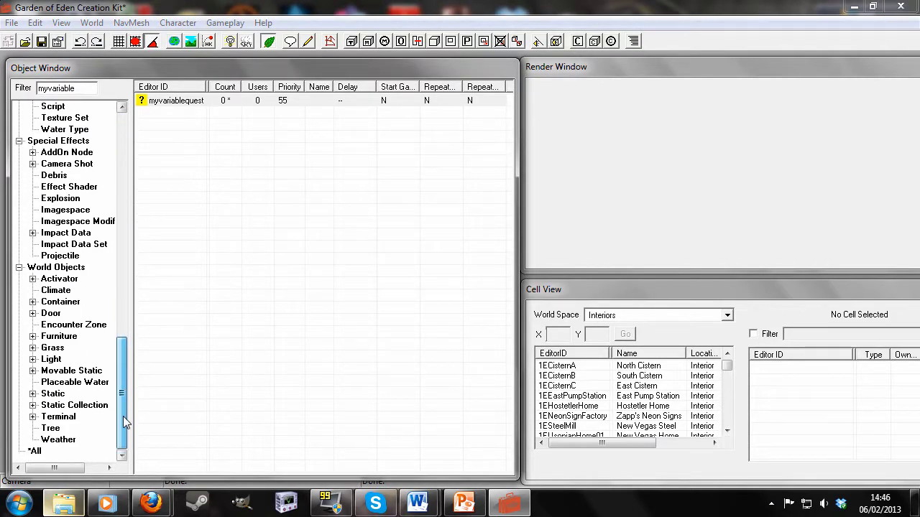
click(122, 106)
click(123, 106)
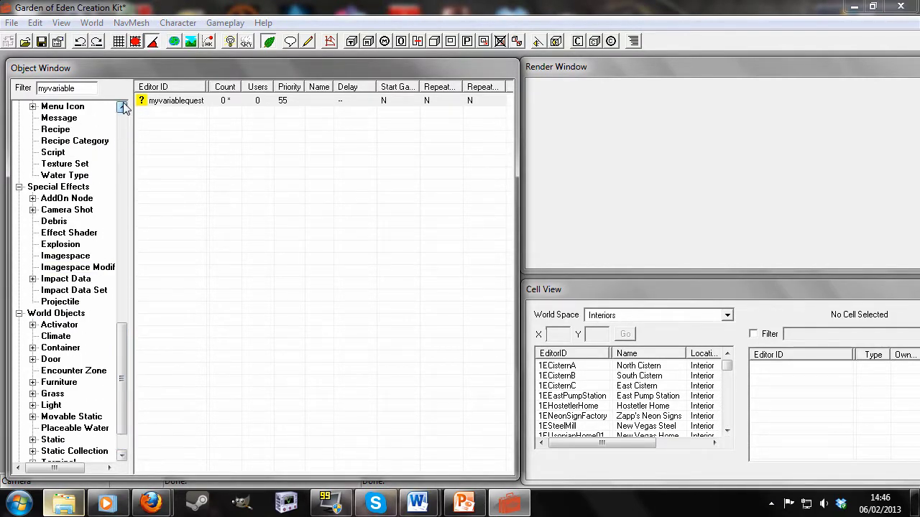
click(122, 107)
click(72, 129)
right_click(226, 121)
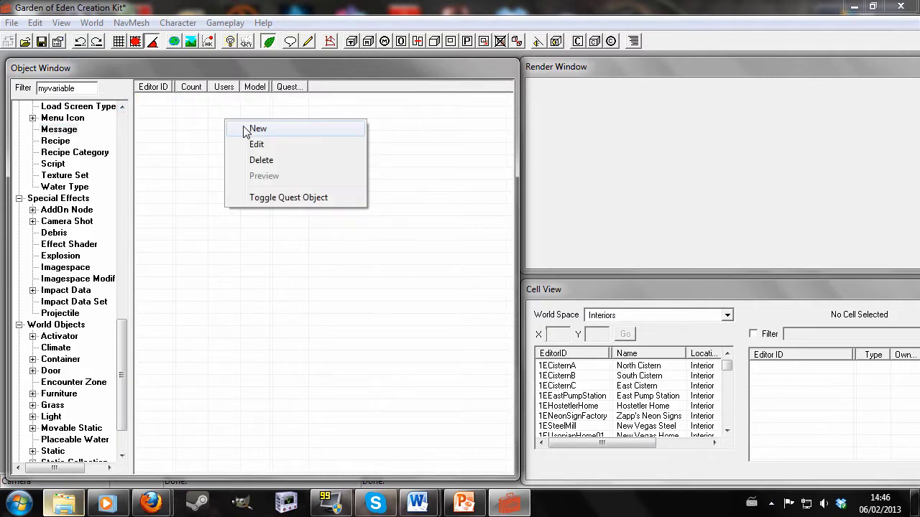
click(253, 130)
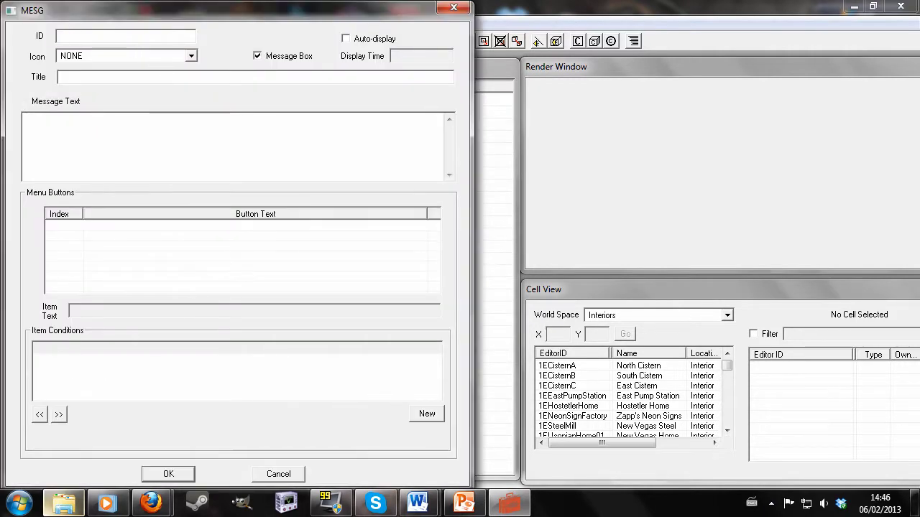
text(variab)
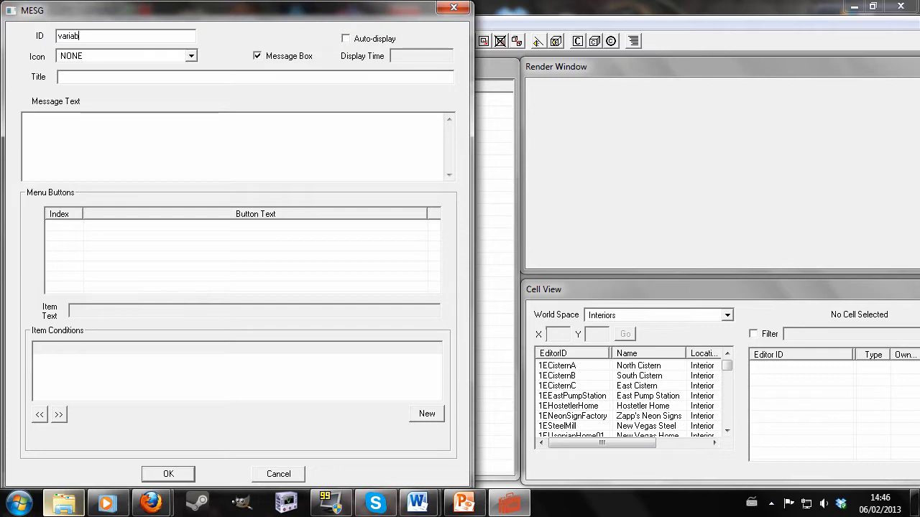
text(lemessage)
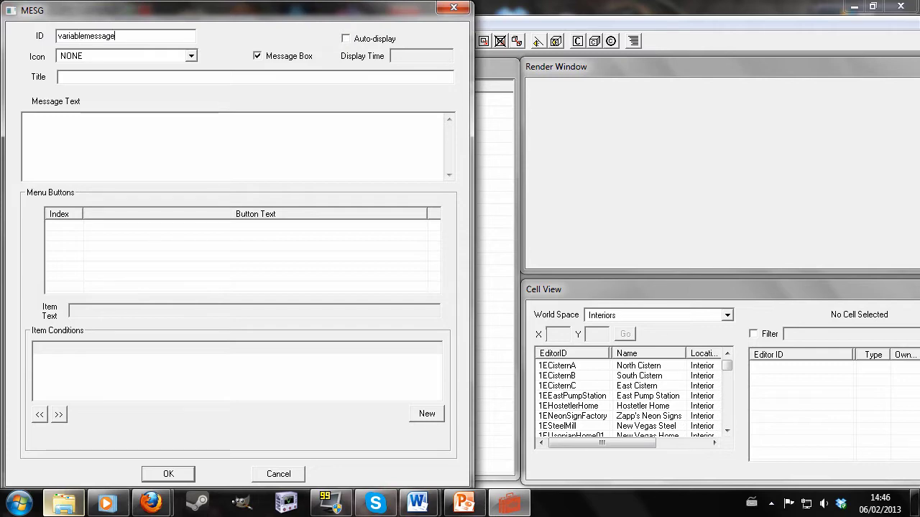
Make the message auto-display instead of using a message box, with a display time of 5
click(346, 39)
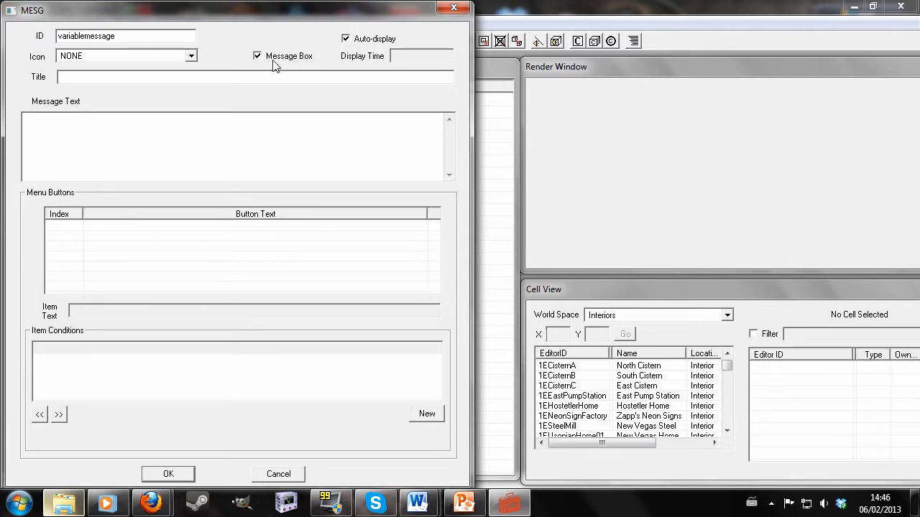
click(258, 55)
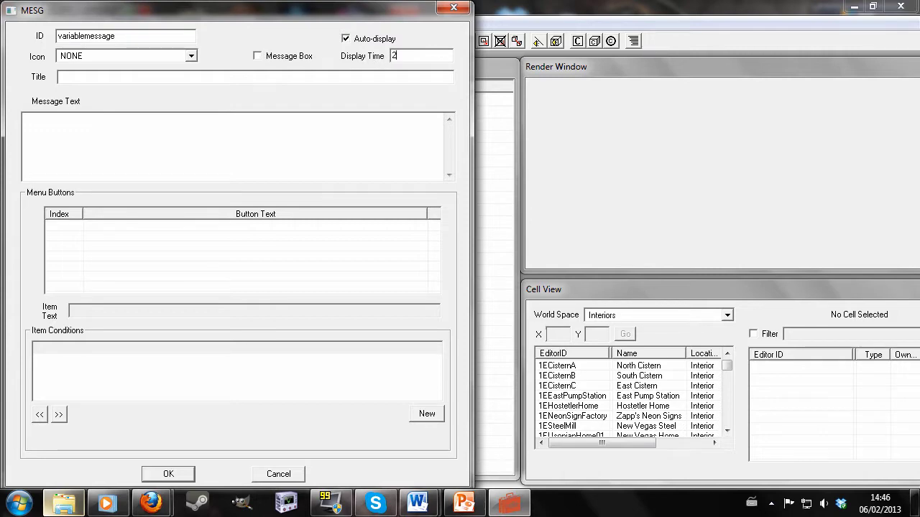
click(394, 55)
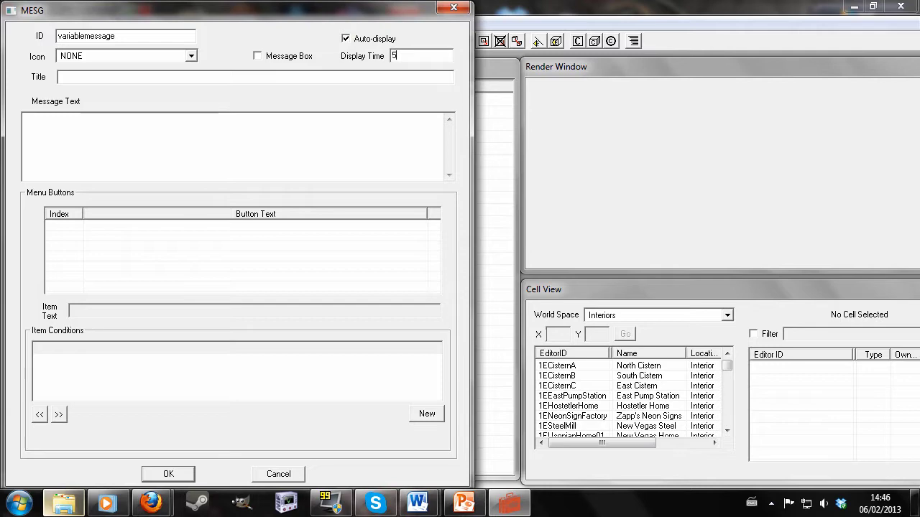
Write the message text "You have paid off %.0f caps" and save the message, ignoring the spelling suggestion for 0f
click(249, 173)
text(You have paid off)
text(%.0f)
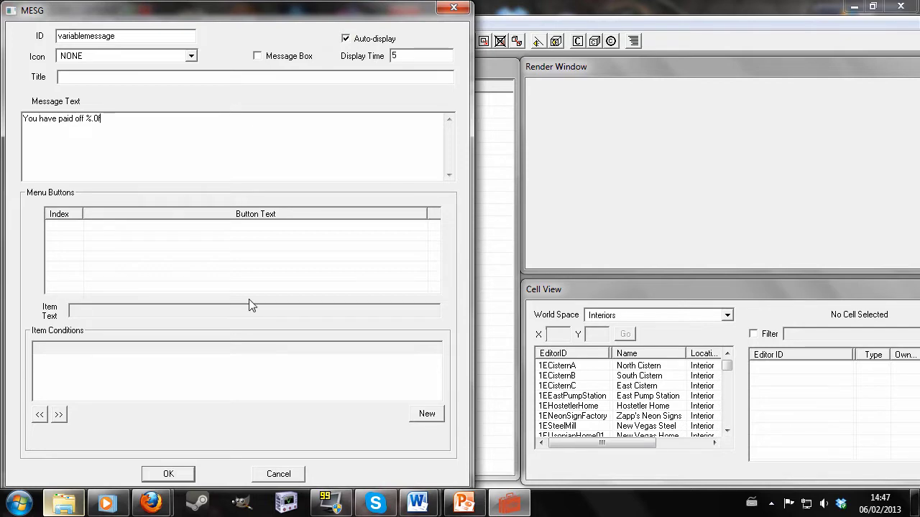
text(caps)
drag(86, 118, 99, 118)
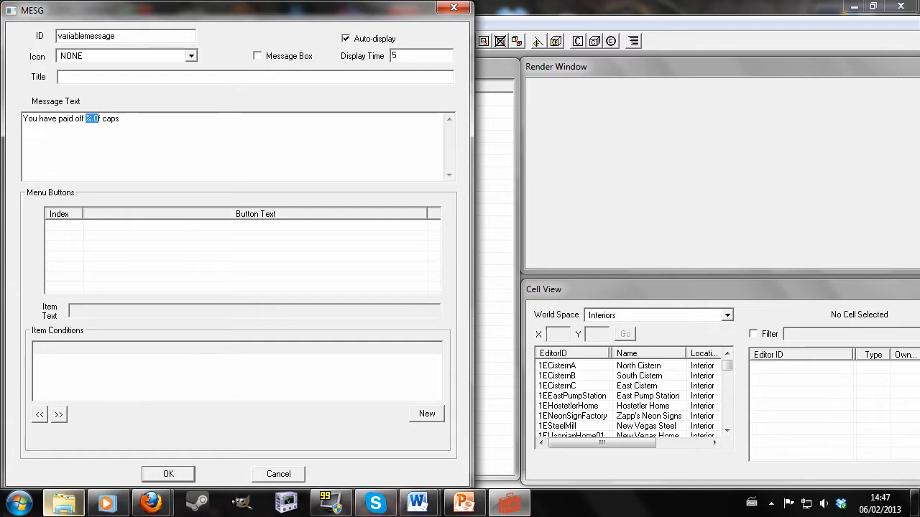
click(119, 119)
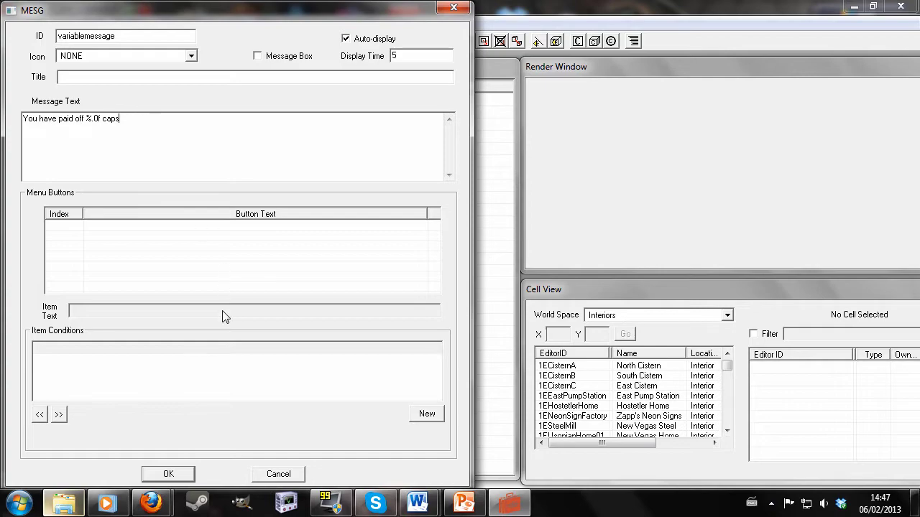
click(174, 479)
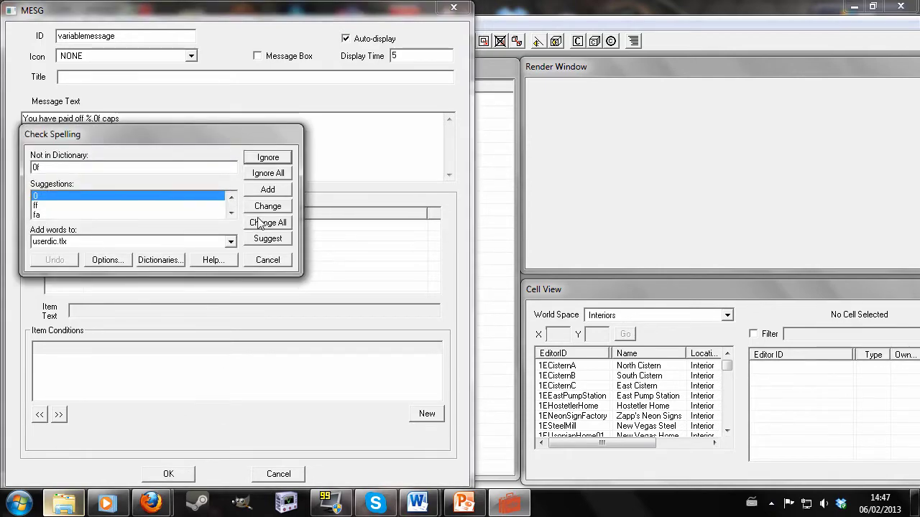
click(269, 156)
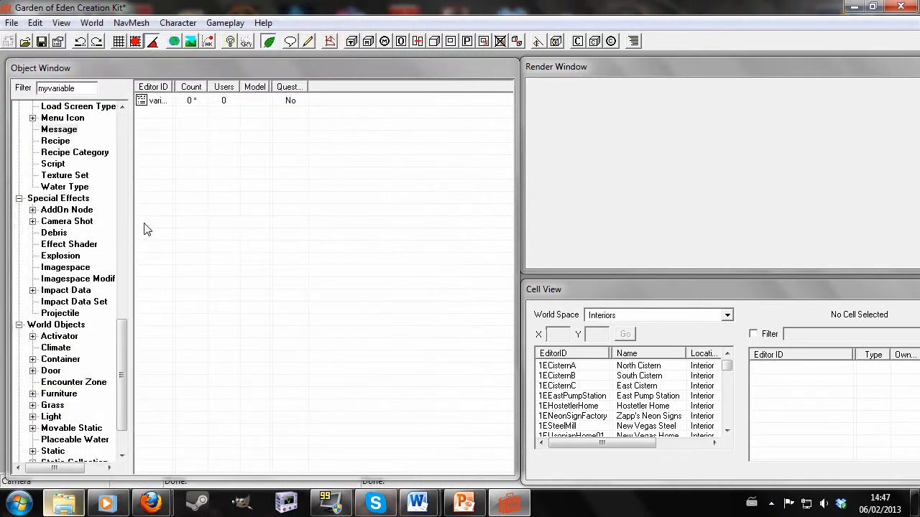
Filter the message objects by "variable" to look up the ID of the new message
drag(119, 345, 132, 128)
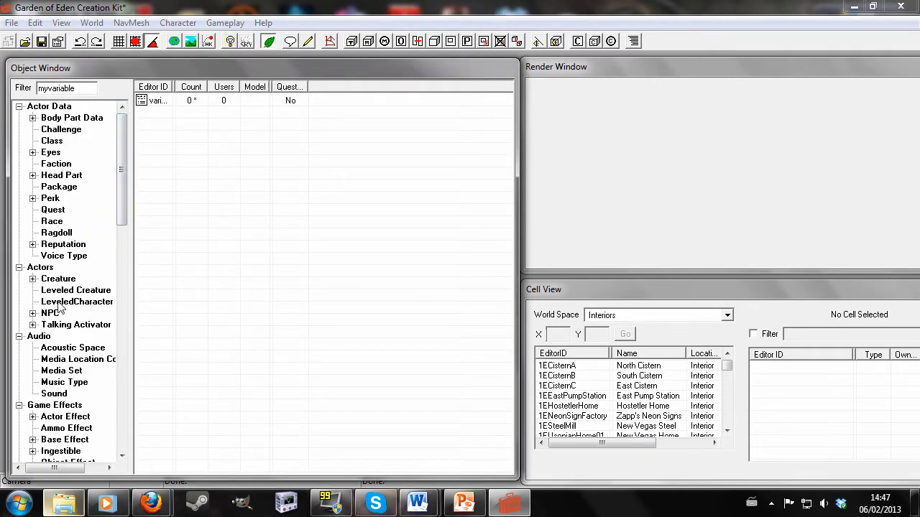
click(51, 210)
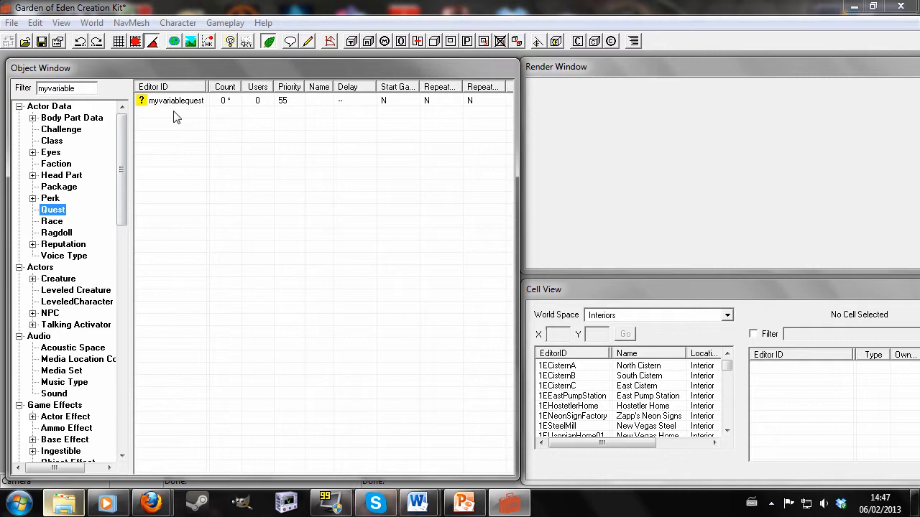
drag(124, 166, 124, 388)
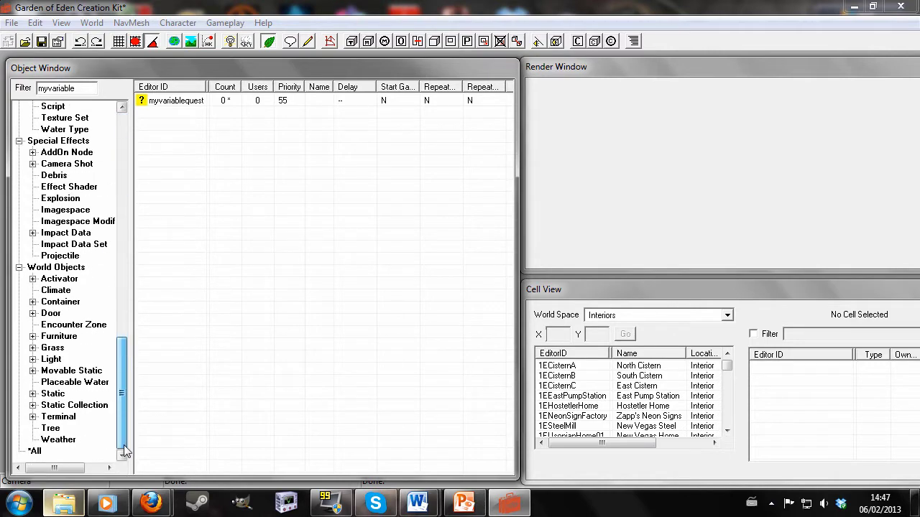
click(123, 108)
click(123, 108)
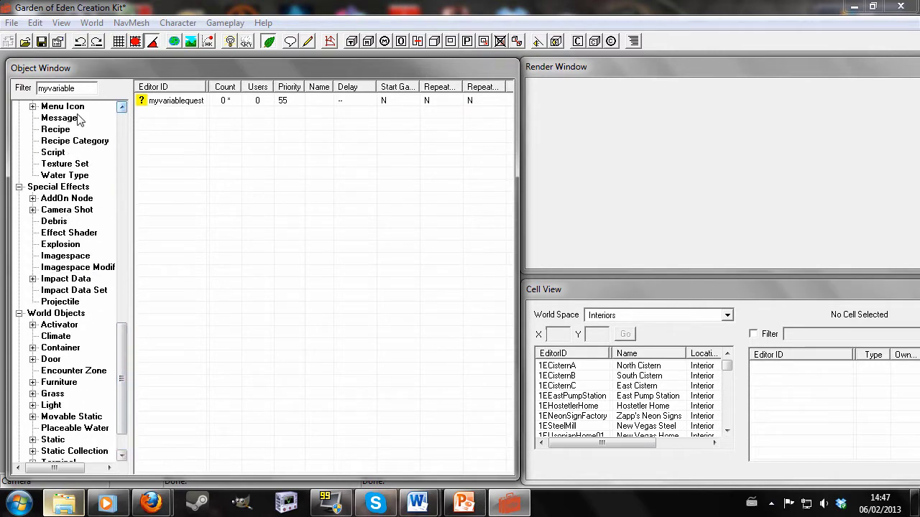
click(59, 118)
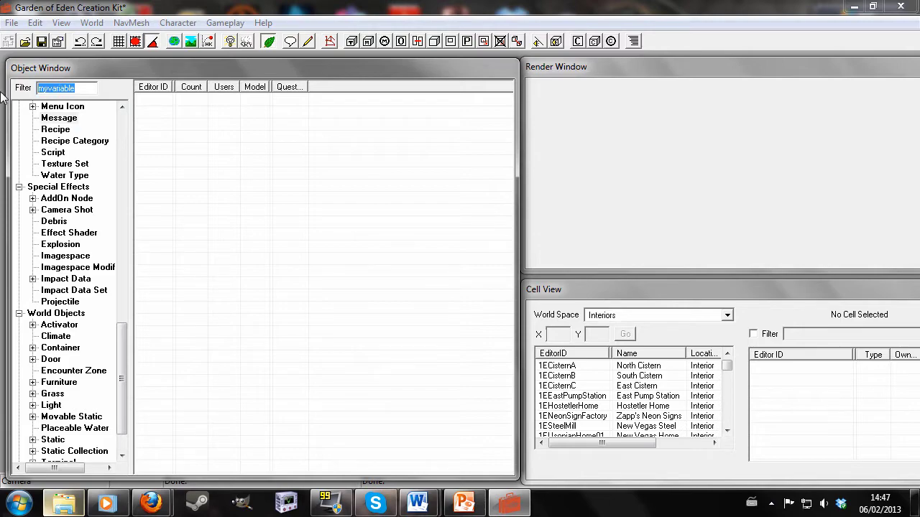
text(variab)
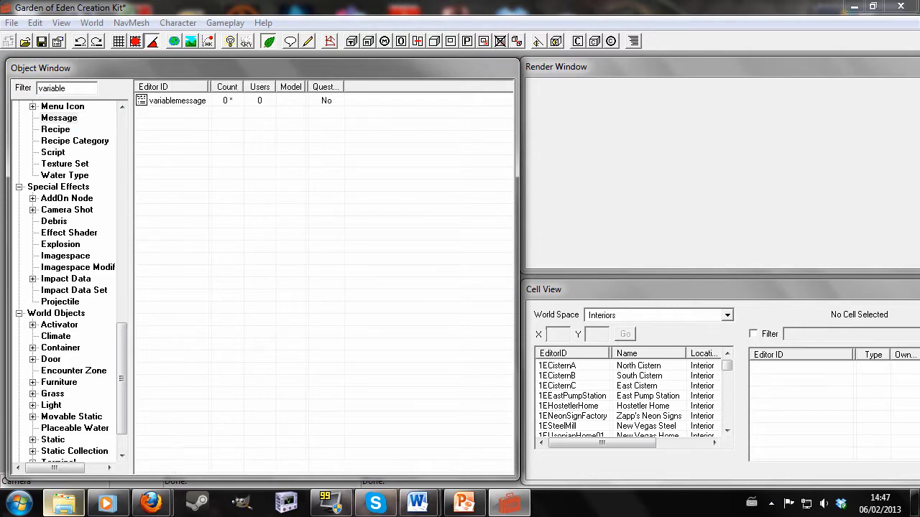
click(120, 376)
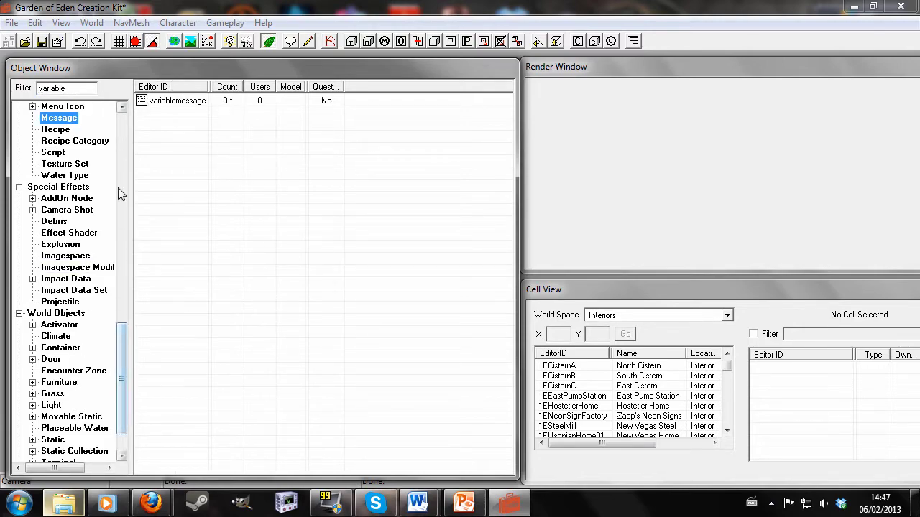
In myvariablequest's HowMuch topic, write the end result script "showmessage variablemessage myvariablequest.myvariable" and compile it
drag(123, 343, 120, 117)
click(52, 209)
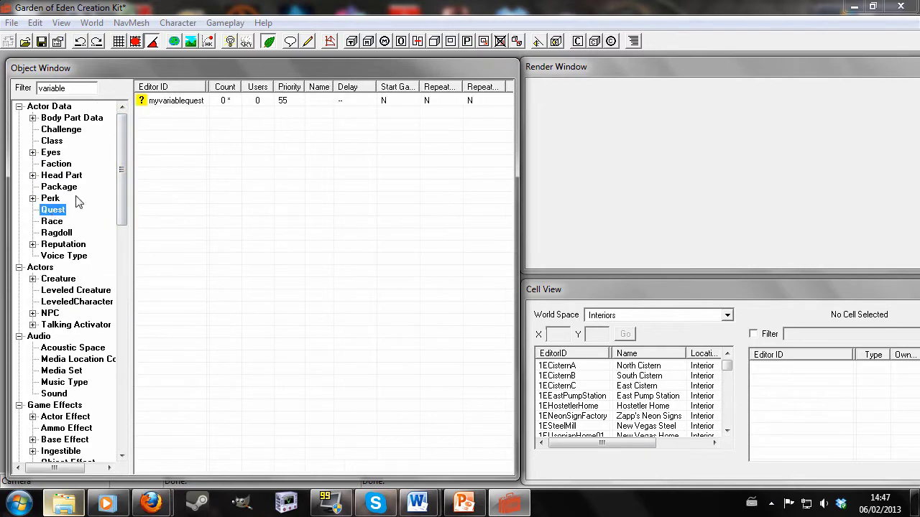
double_click(185, 101)
click(288, 26)
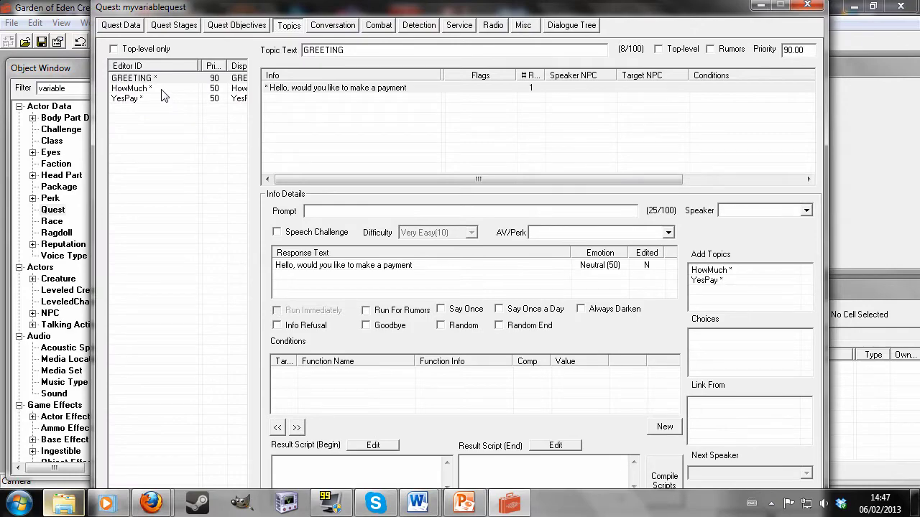
click(160, 90)
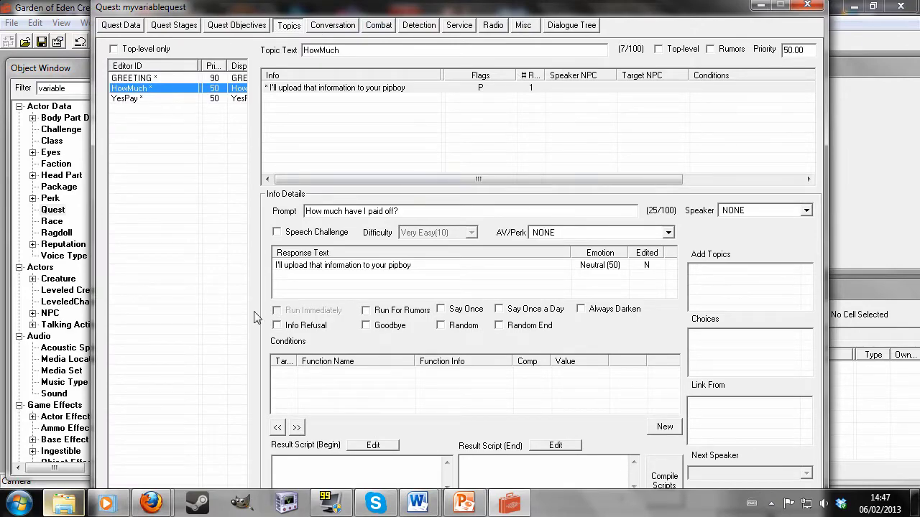
click(474, 465)
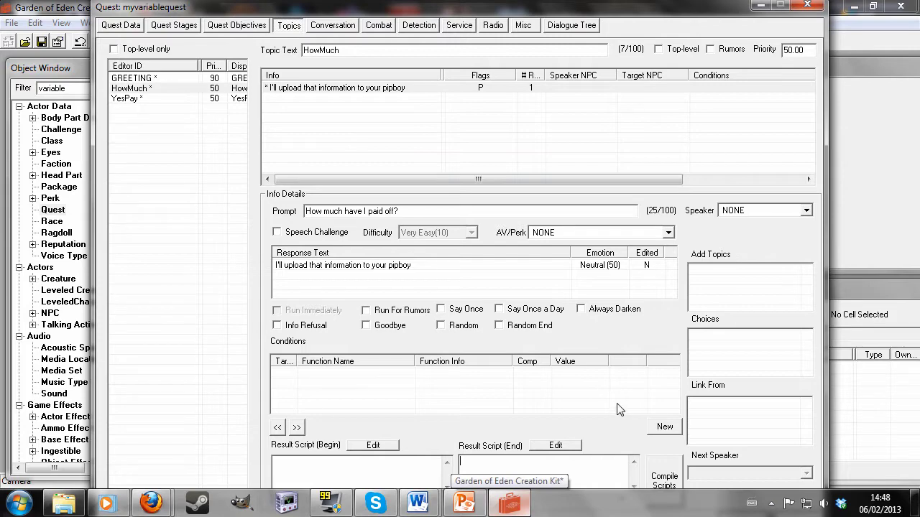
text(showmessage)
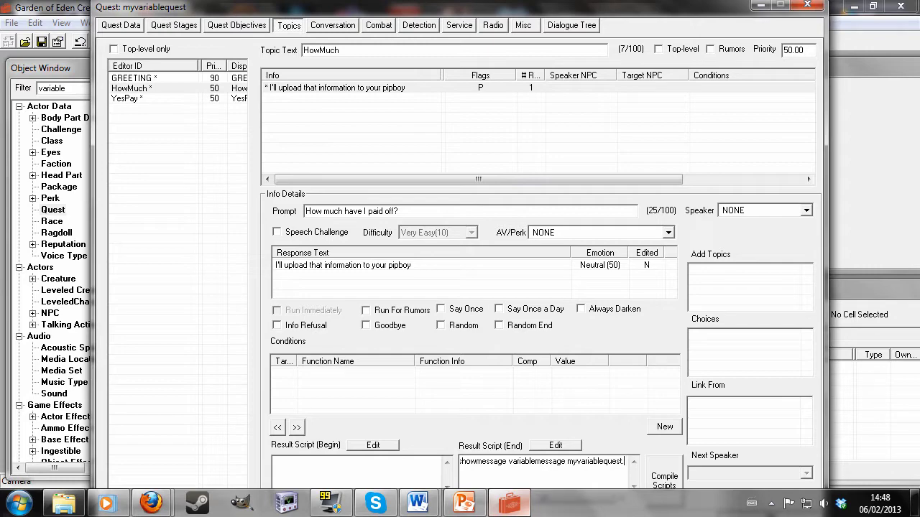
text(myvariable)
click(654, 480)
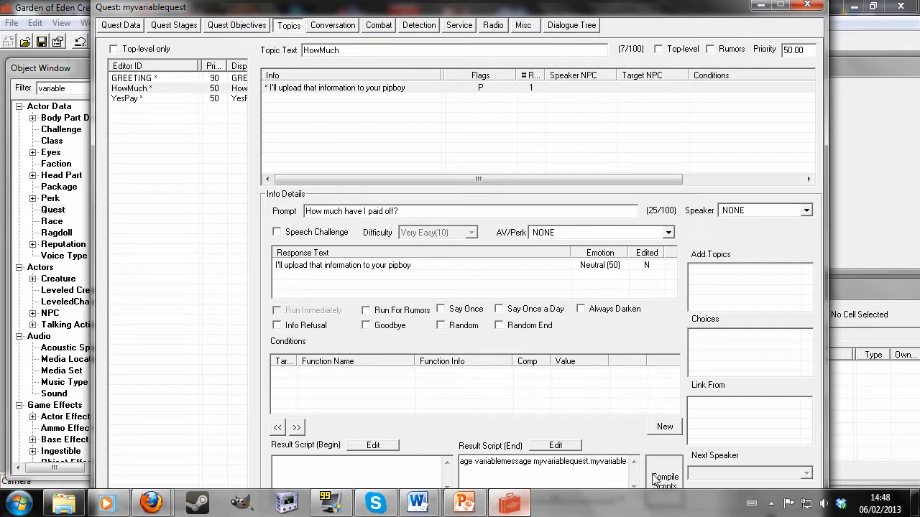
Review the command, message ID and quest variable in the HowMuch topic's end result script
drag(627, 462, 461, 461)
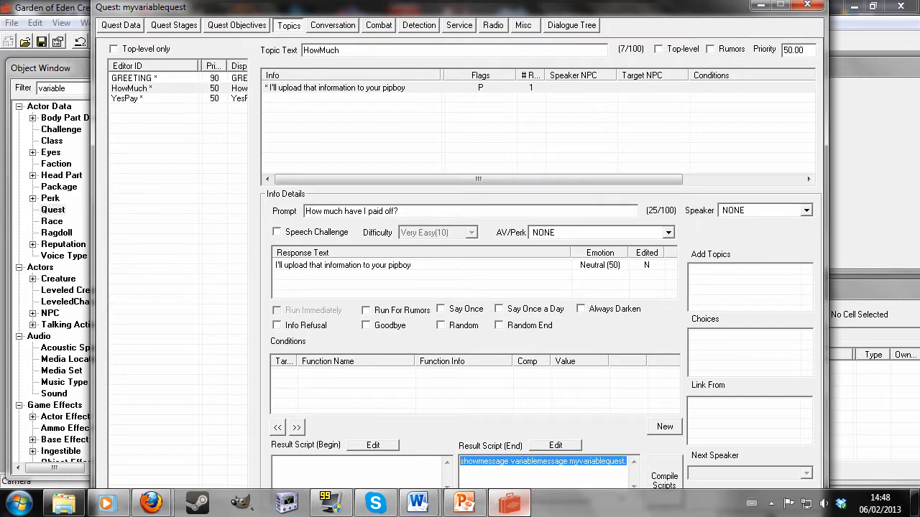
click(480, 461)
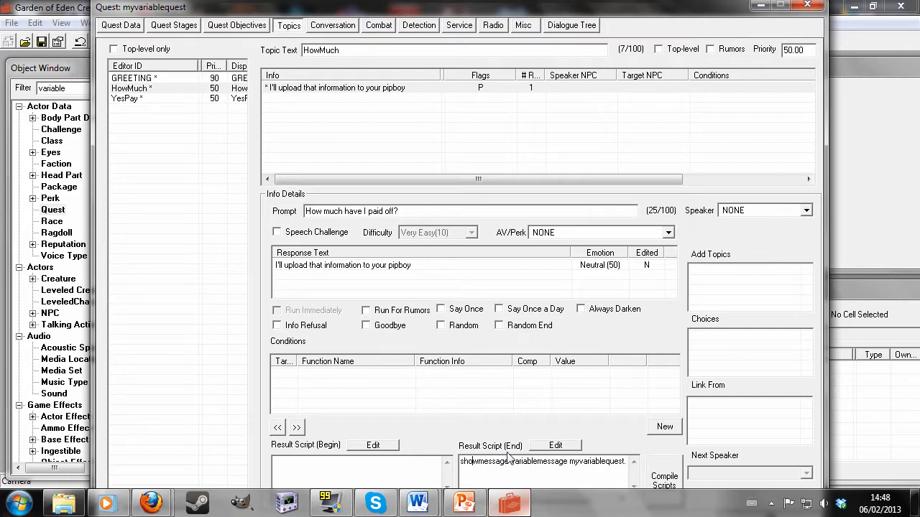
drag(511, 461, 559, 462)
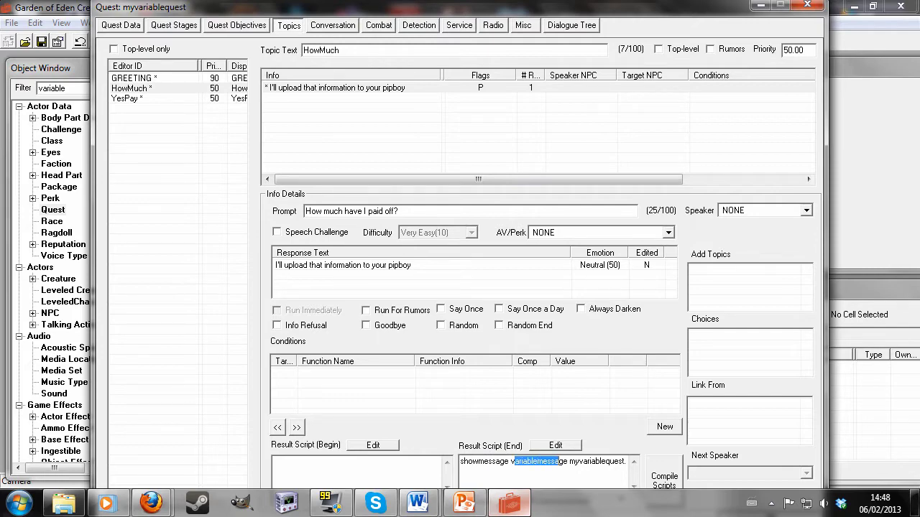
click(573, 462)
text(myvariable)
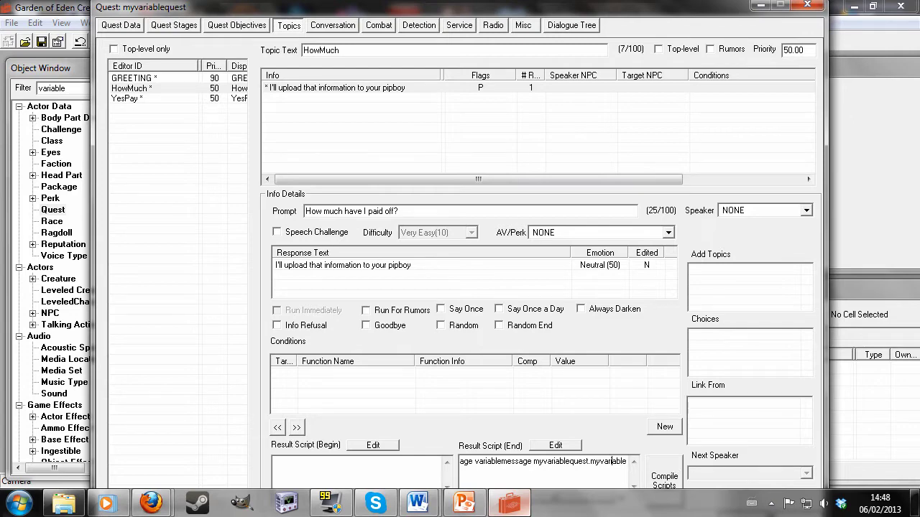
Set the prompt of the YesPay topic's info to "I'd like to pay 100 caps"
click(187, 105)
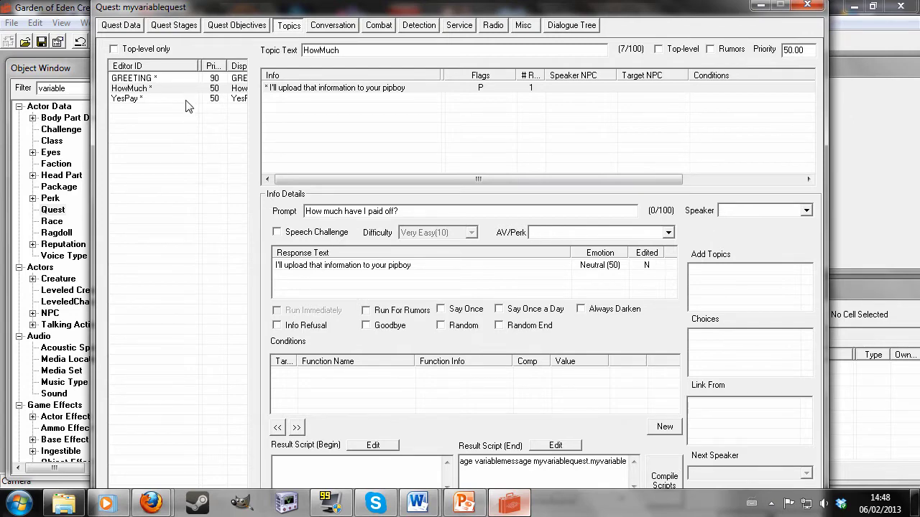
click(186, 101)
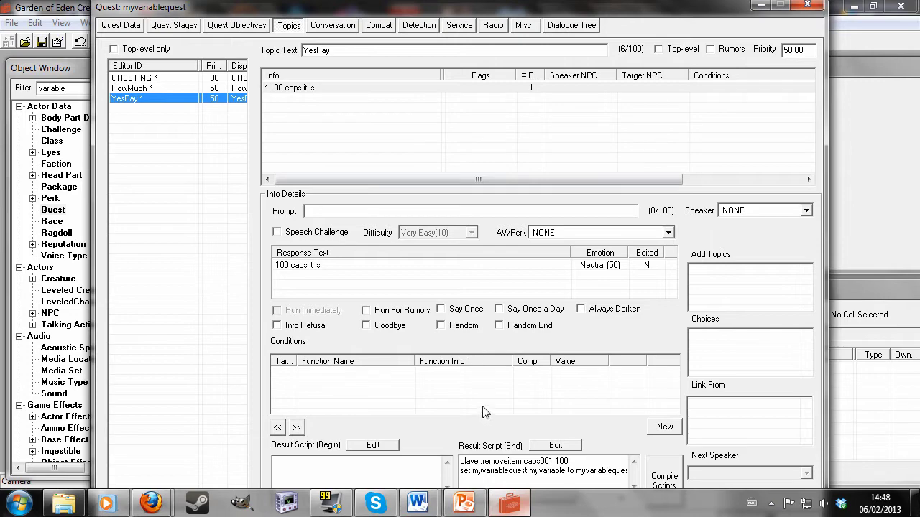
click(406, 211)
text(I)
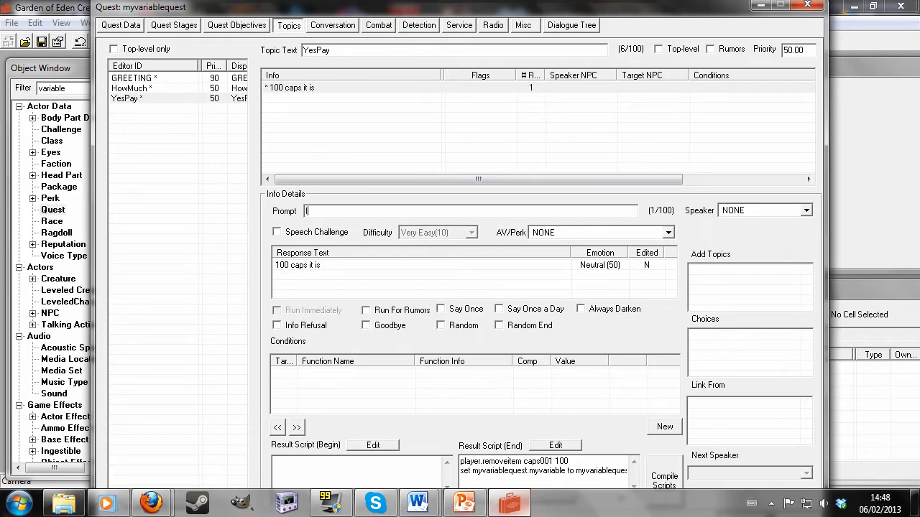
text('d like to pay 100 caps)
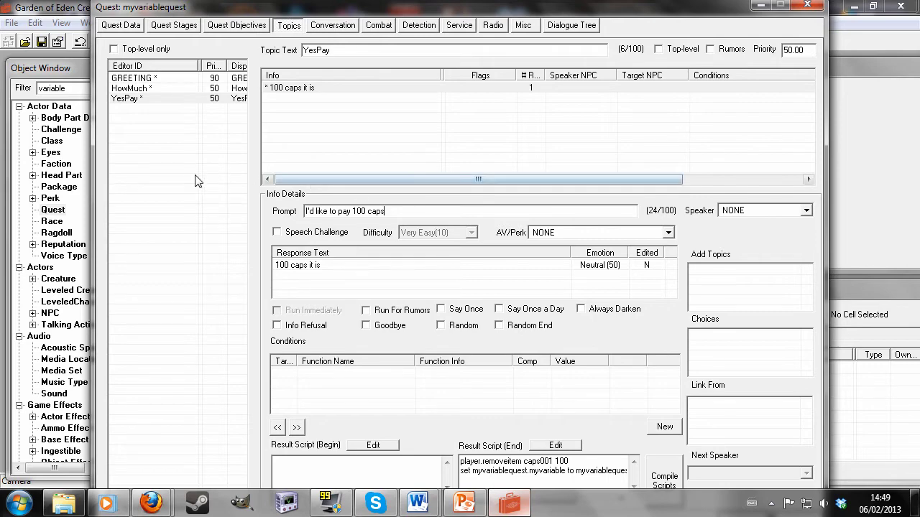
click(164, 179)
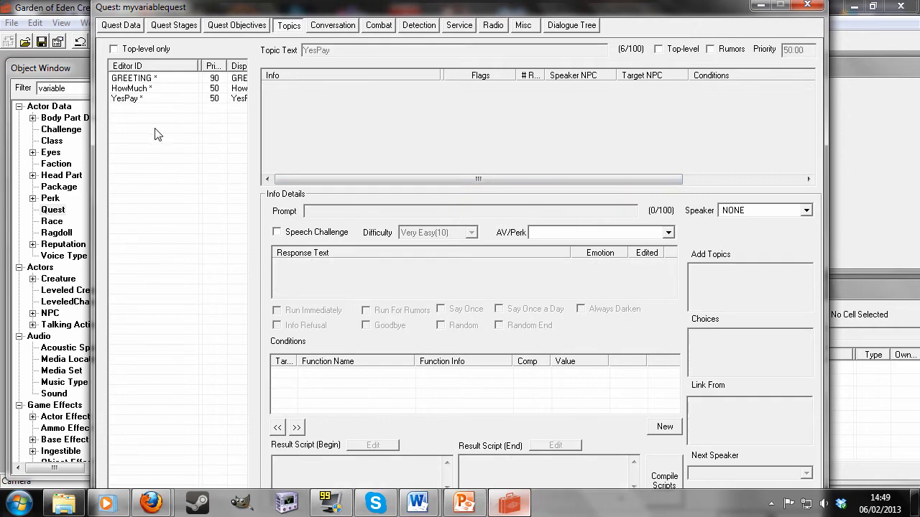
Recheck the full end result script of the HowMuch topic and save the quest
click(163, 89)
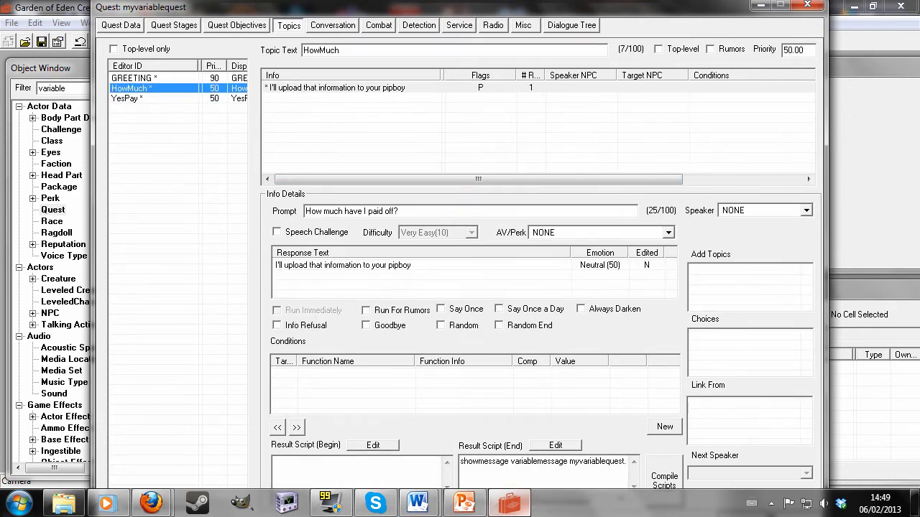
drag(460, 461, 629, 462)
click(593, 461)
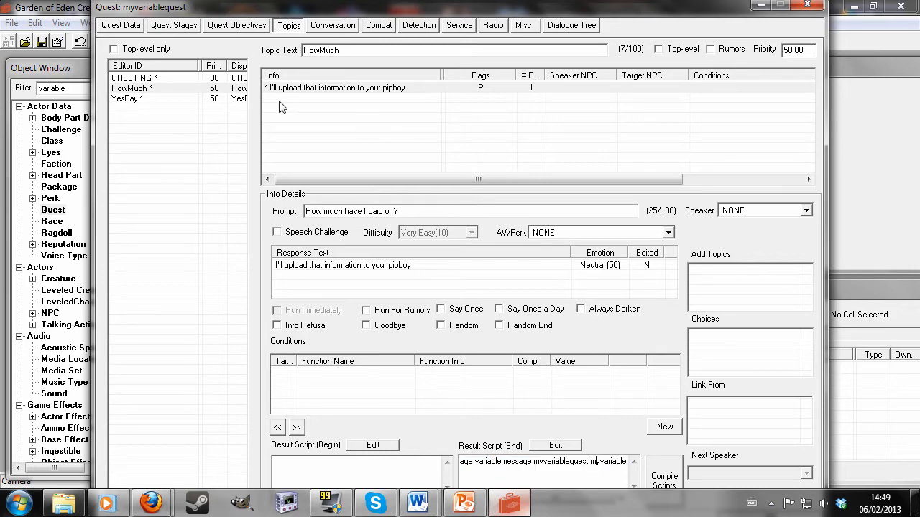
key(Return)
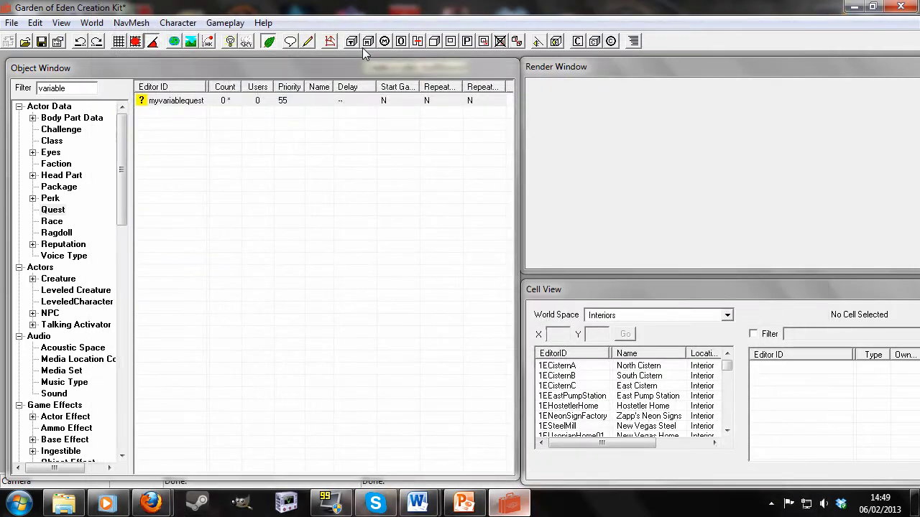